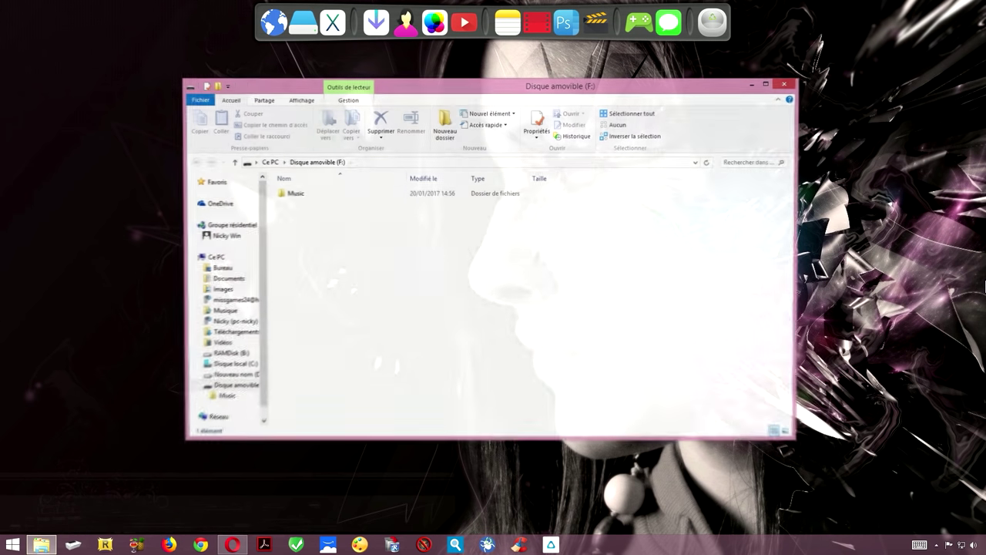
- Close the removable disk window and open Gestion des disques through the management options of Ce PC
click(787, 86)
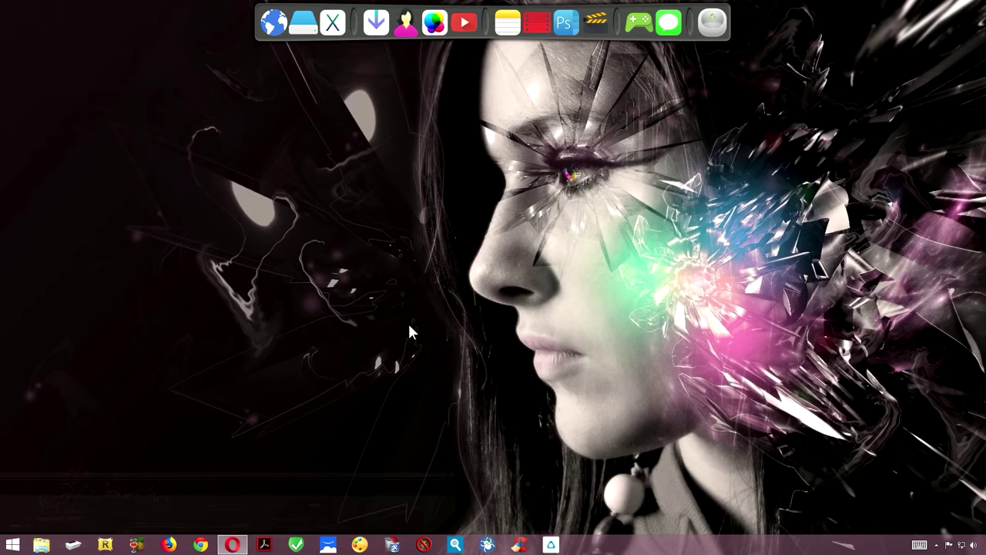
click(303, 23)
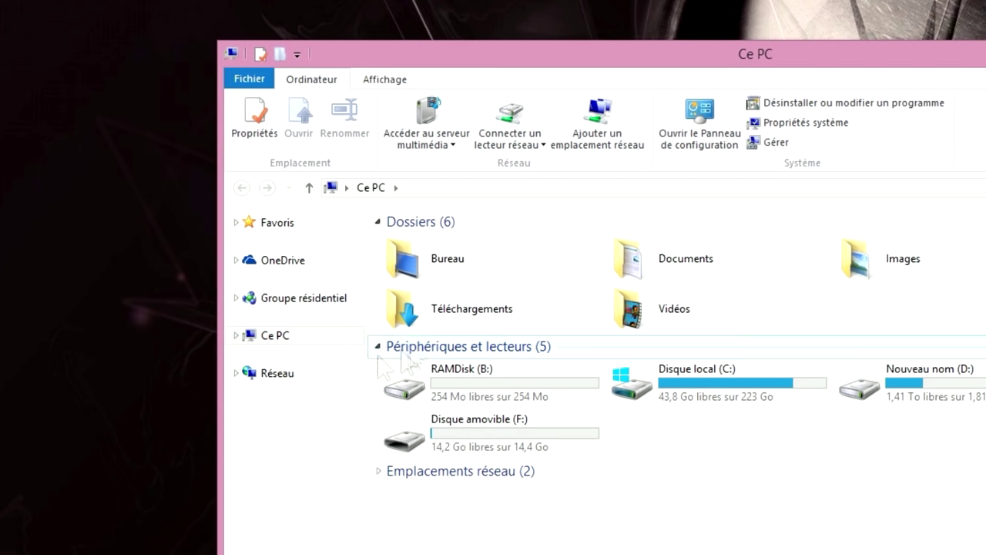
right_click(276, 339)
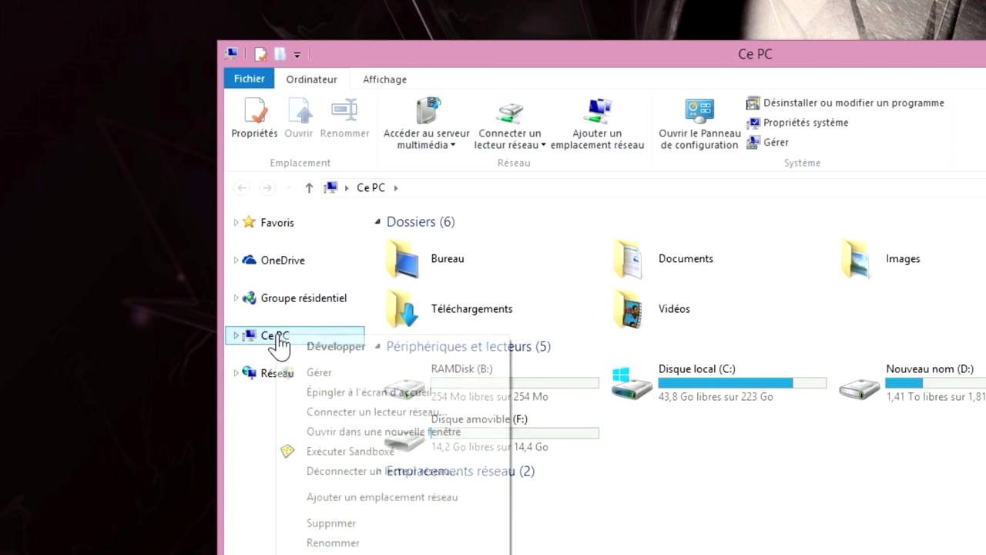
click(340, 373)
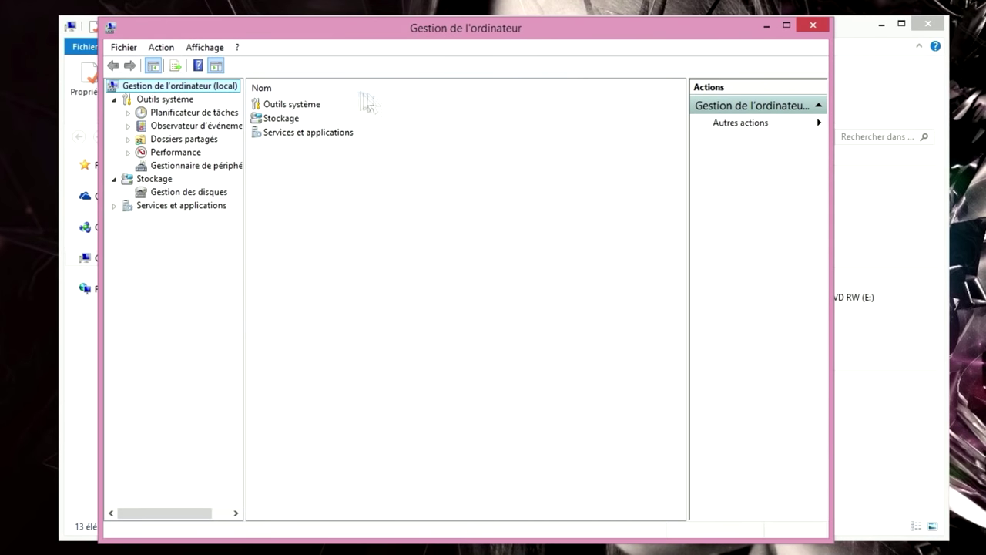
click(191, 196)
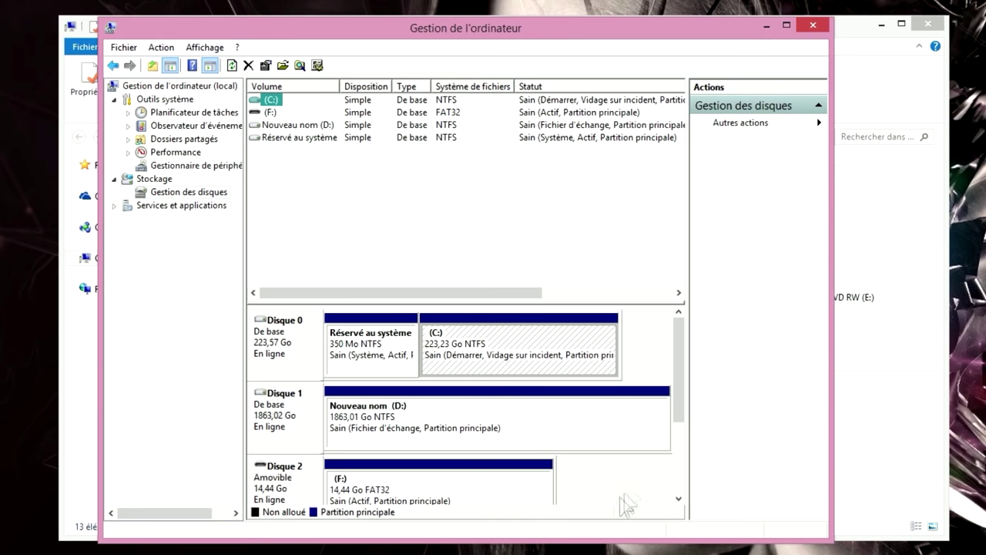
- Change the drive letter of the 14,44 Go removable volume on Disque 2 to G and accept the change
drag(678, 343, 681, 373)
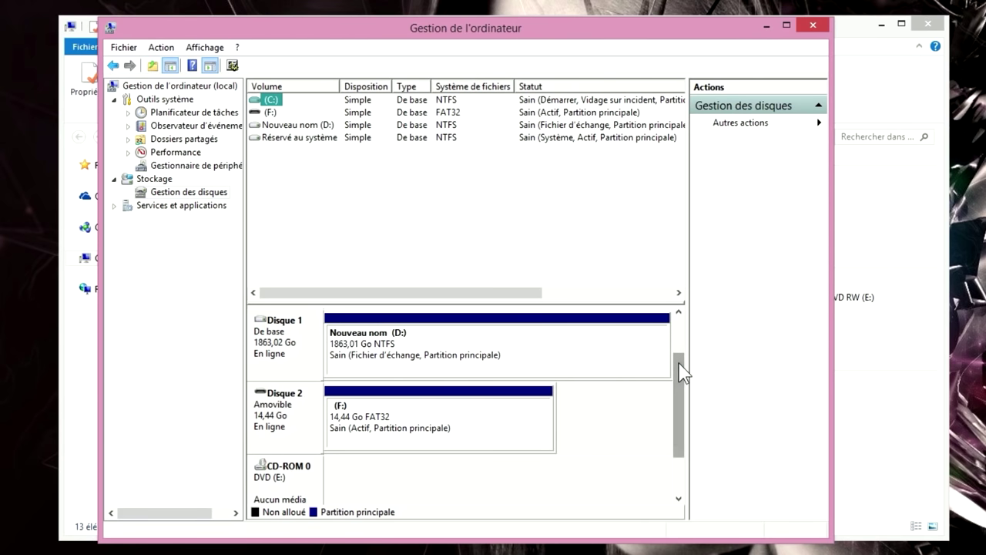
click(374, 430)
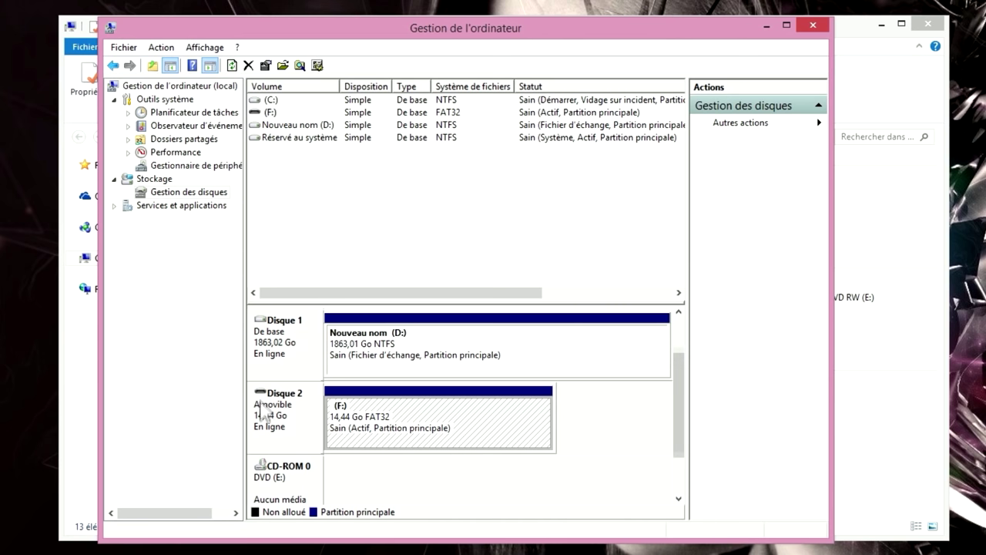
right_click(409, 432)
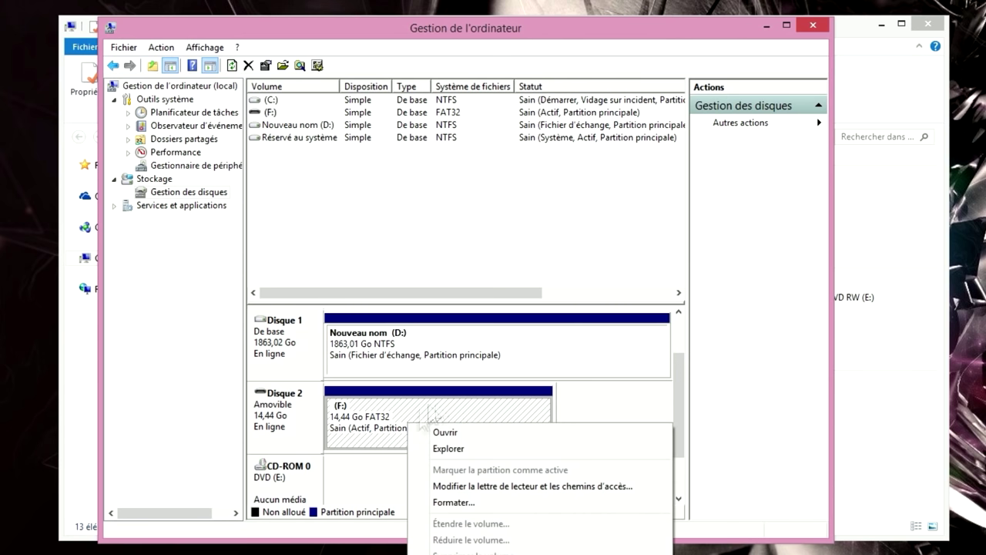
click(518, 487)
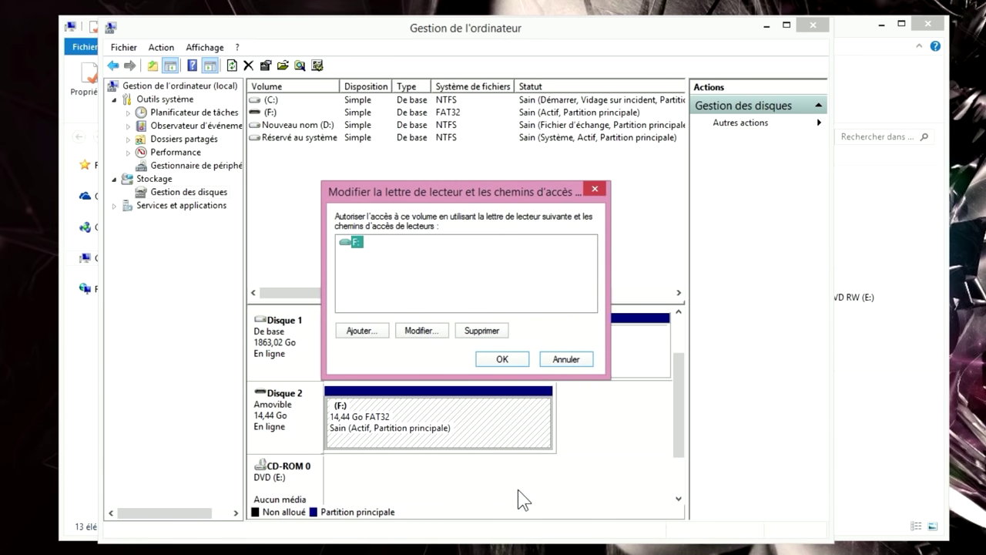
click(425, 332)
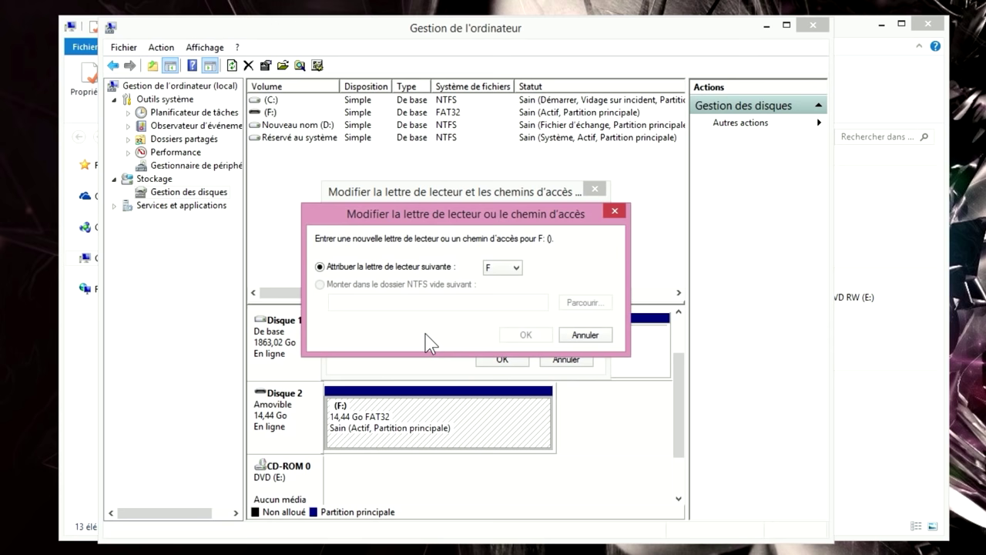
click(516, 268)
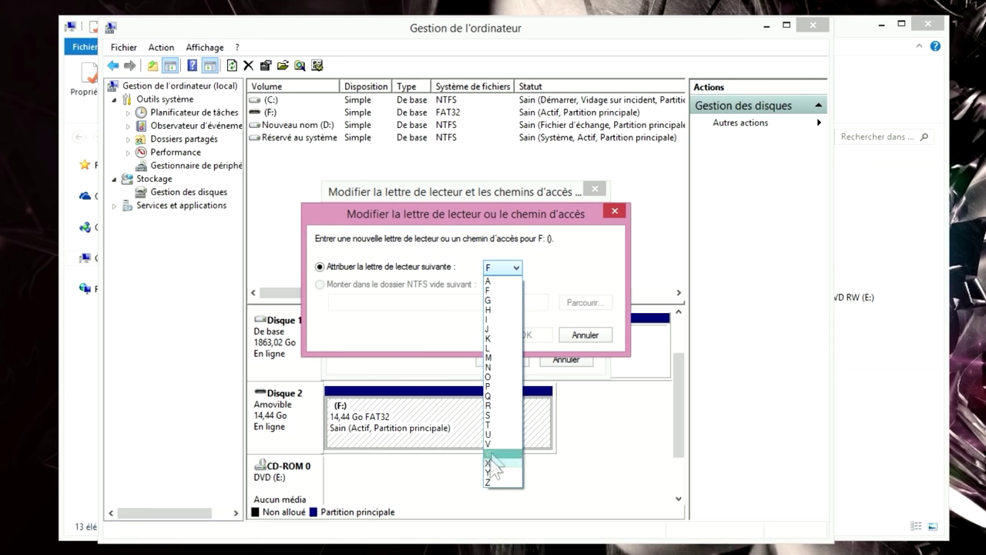
click(500, 301)
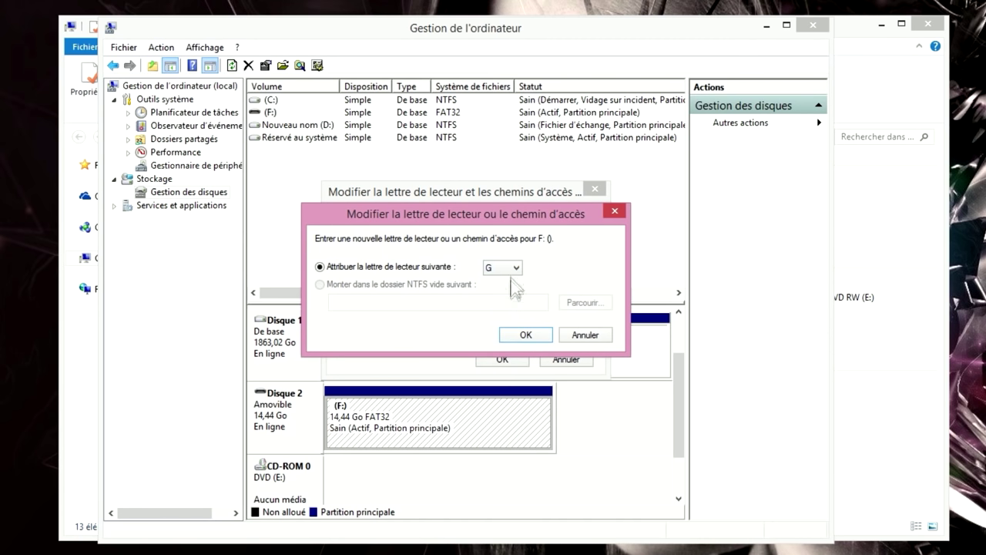
click(526, 336)
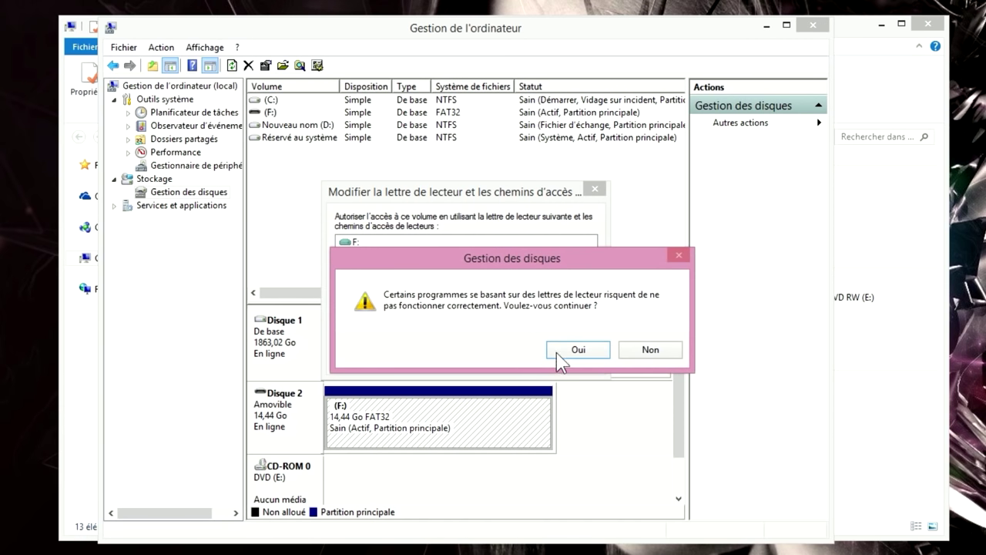
click(578, 351)
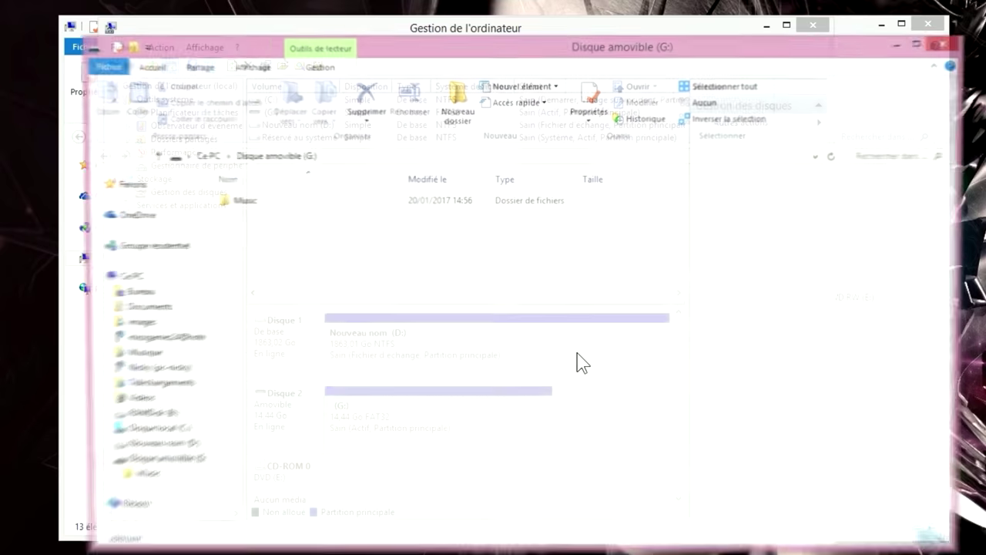
- Check the removable drive in Ce PC, and safely eject USB DISK 2.0
click(125, 279)
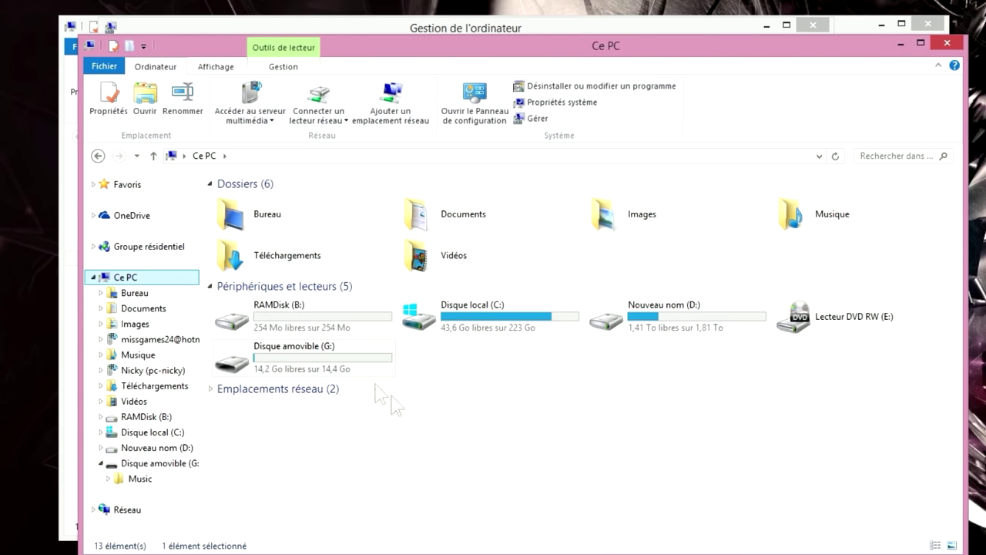
click(326, 366)
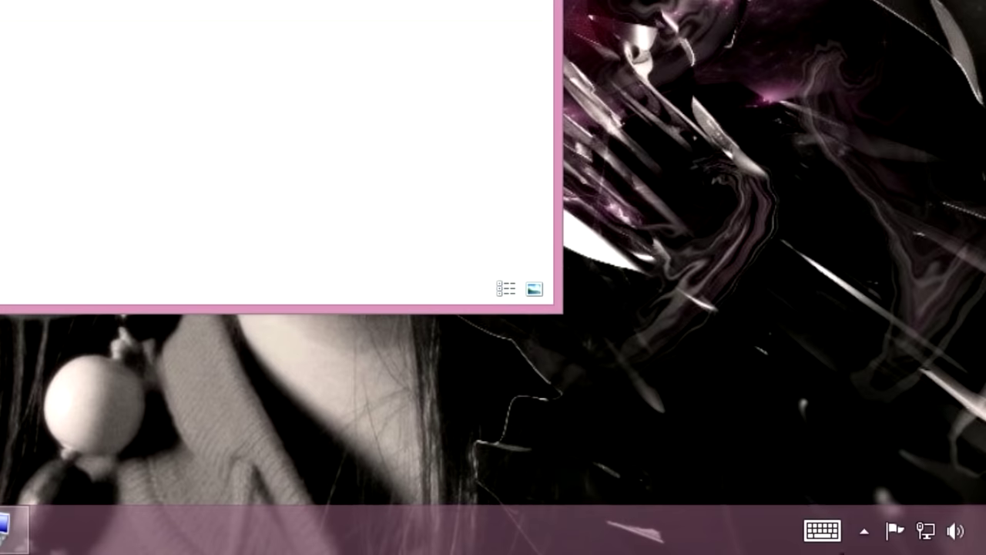
click(865, 531)
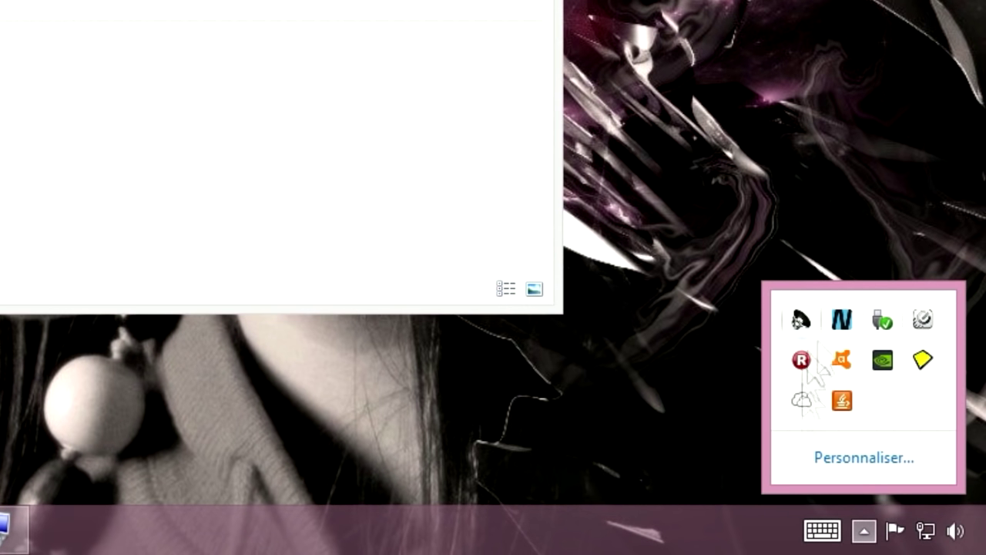
click(882, 326)
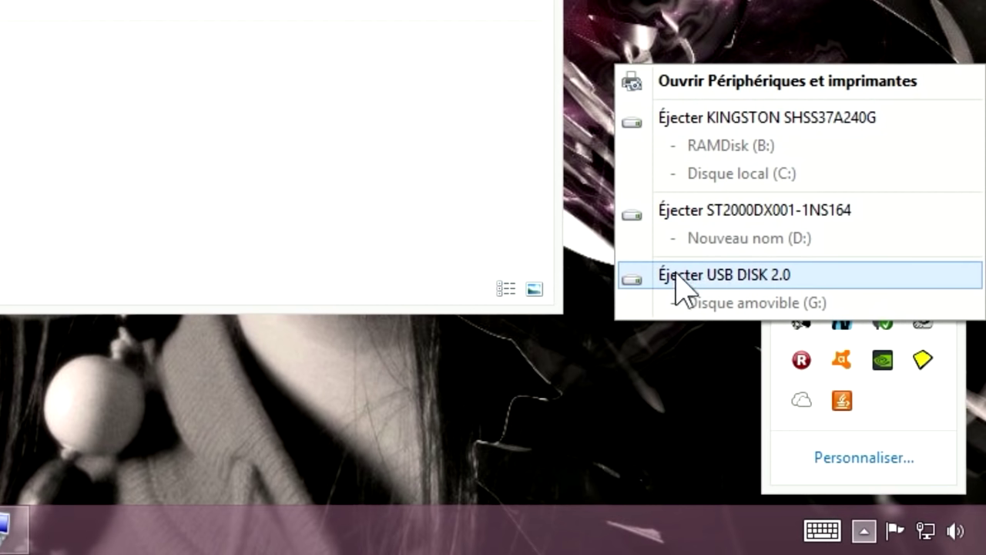
click(727, 278)
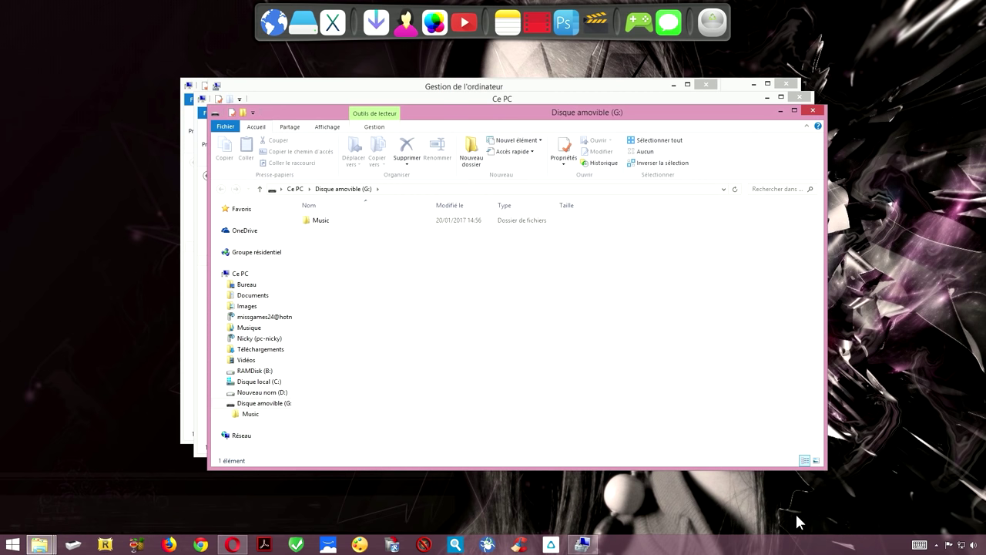
- Check the reconnected removable drive in Ce PC, and close the Explorer and Gestion de l'ordinateur windows
click(286, 189)
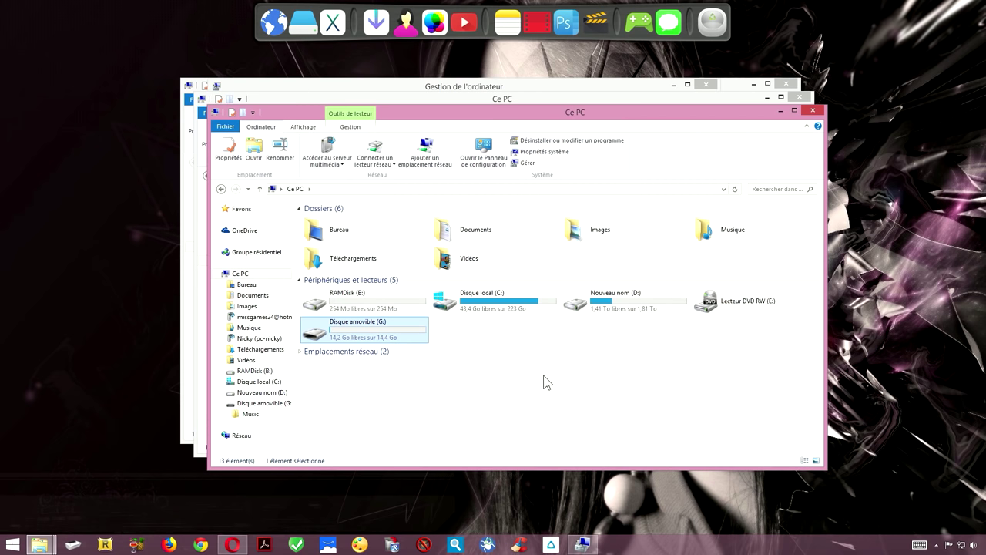
key(alt+Tab)
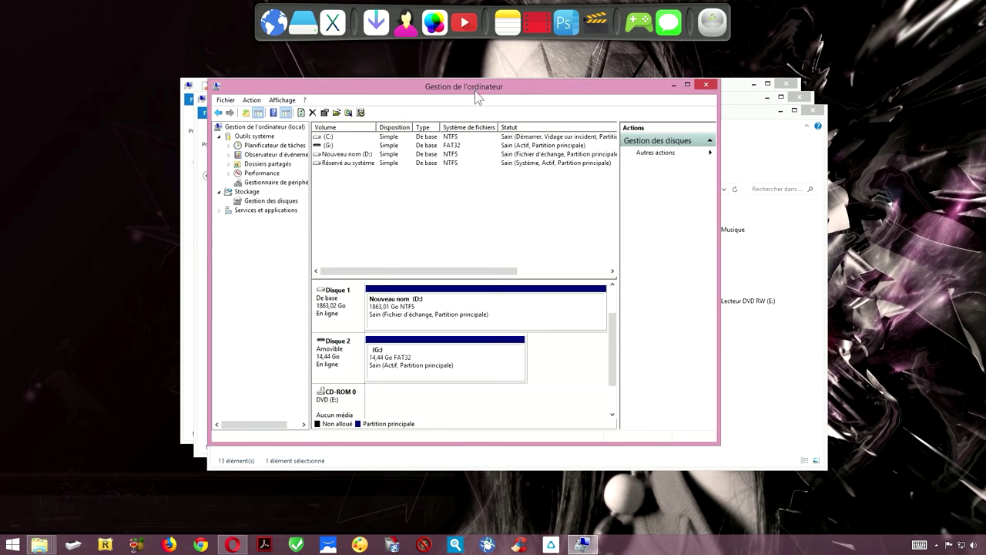
key(alt+Tab)
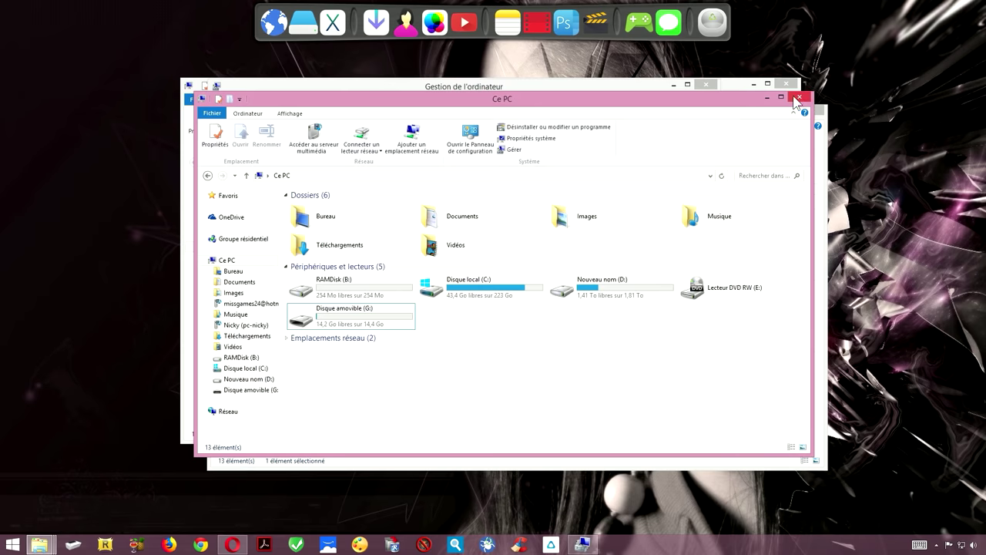
click(800, 97)
click(813, 111)
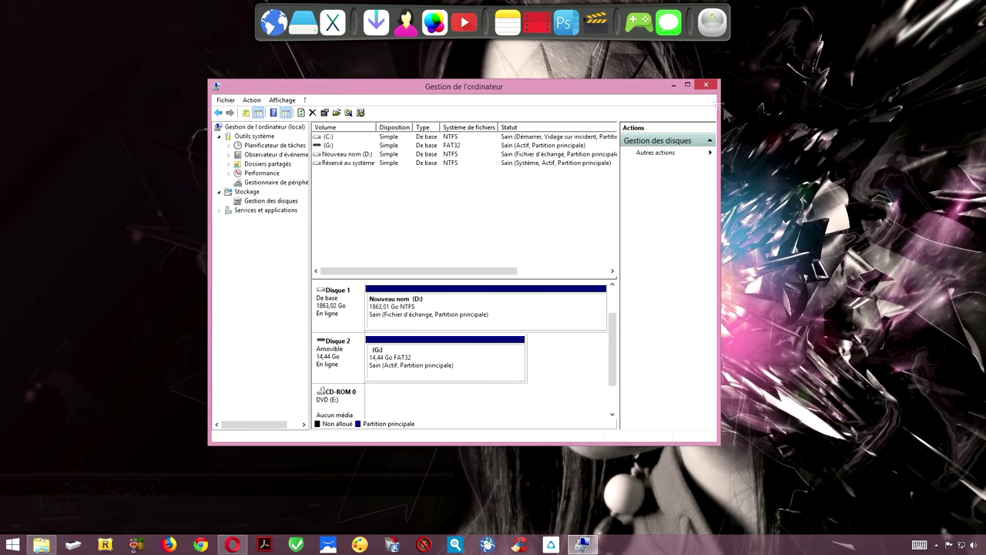
click(706, 84)
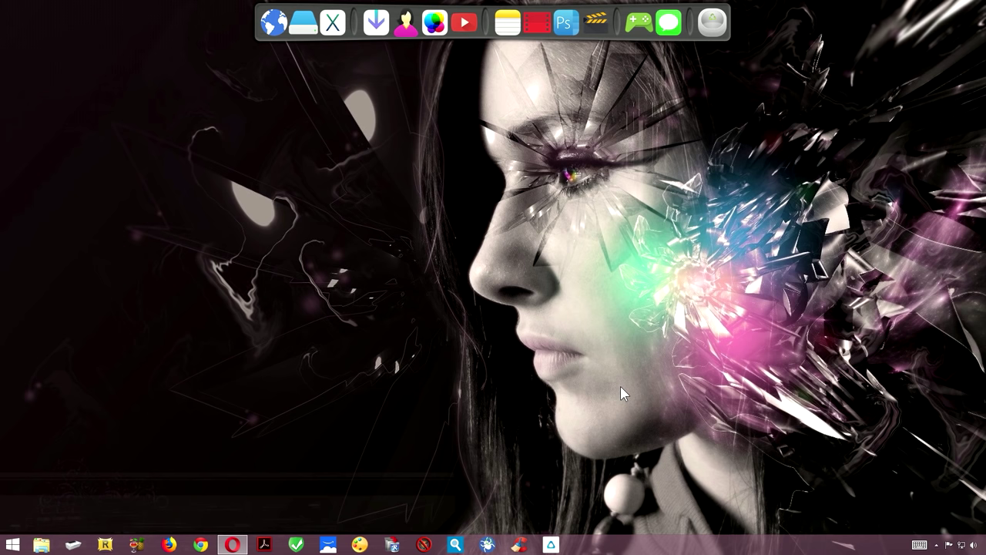
- Search the system for cmd and run Invite de commandes as administrator
right_click(12, 544)
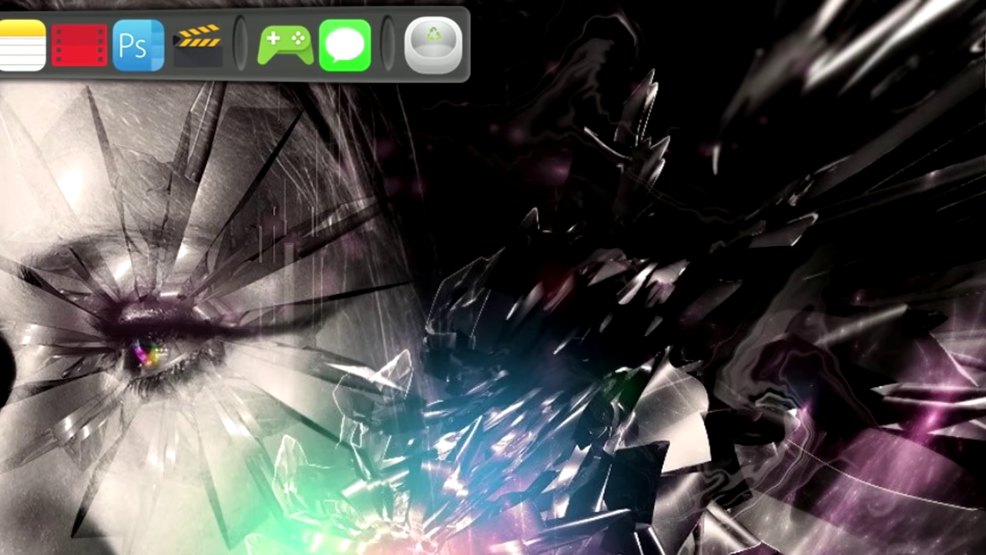
mouse_move(982, 293)
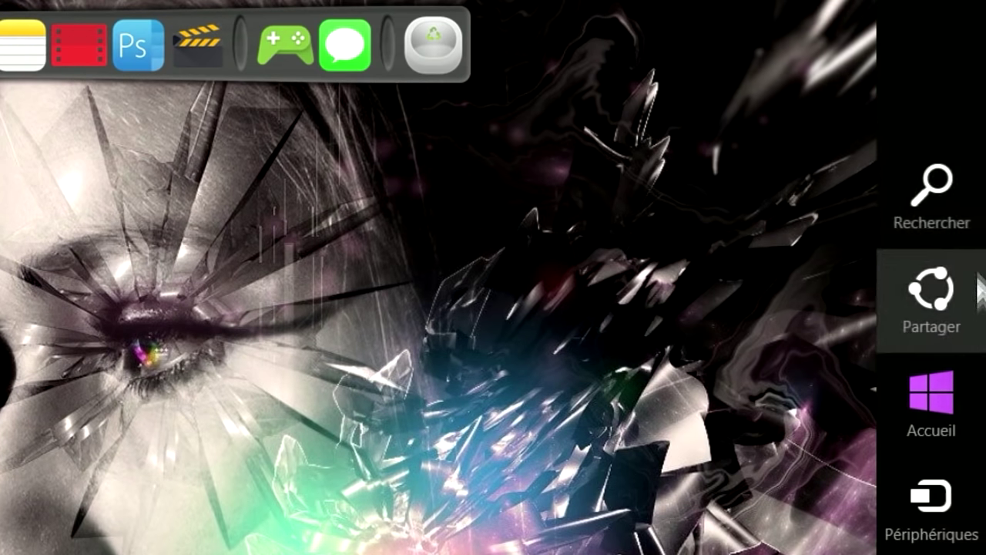
click(957, 214)
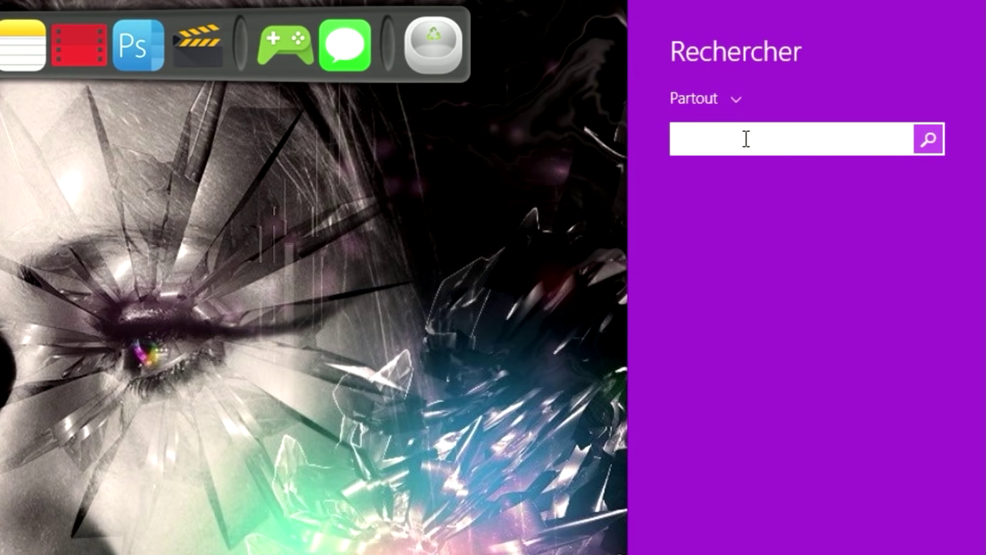
text(cmd)
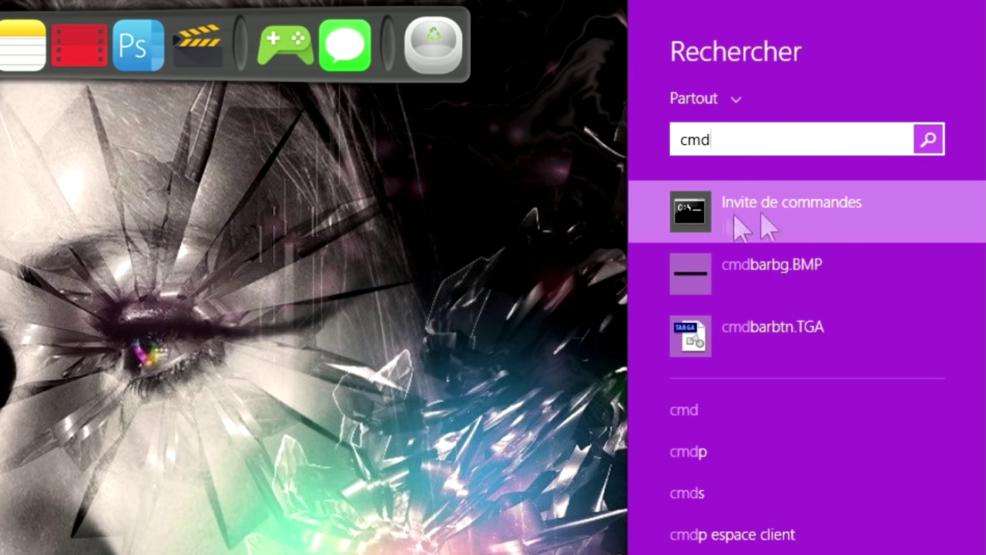
right_click(775, 219)
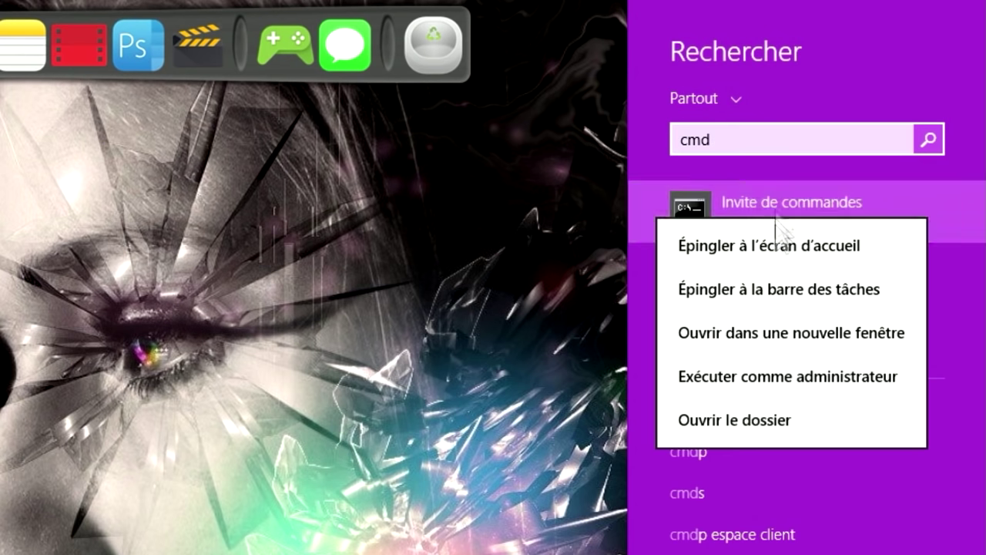
click(804, 379)
click(538, 292)
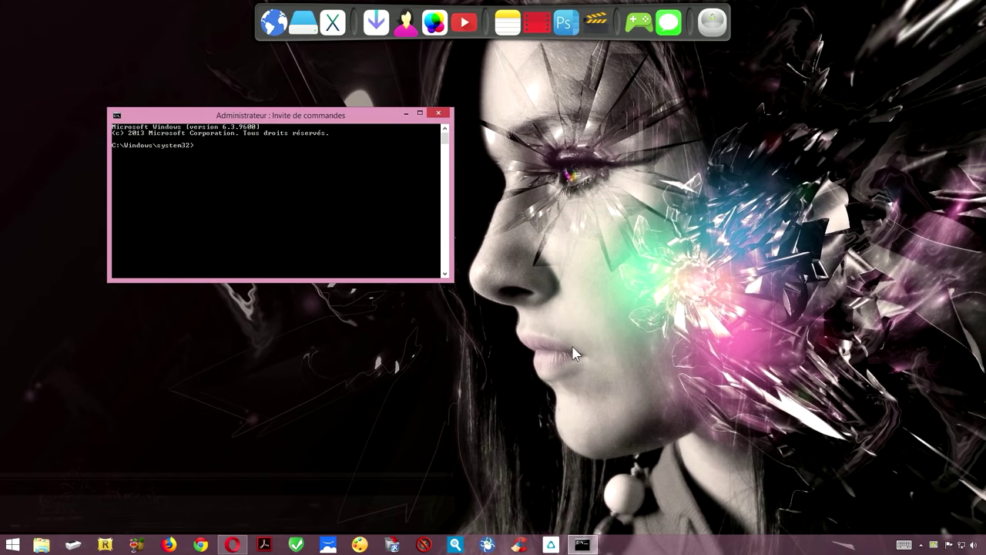
- Check and repair the removable drive with chkdsk G: /F /R, and close the command window
drag(289, 118, 514, 188)
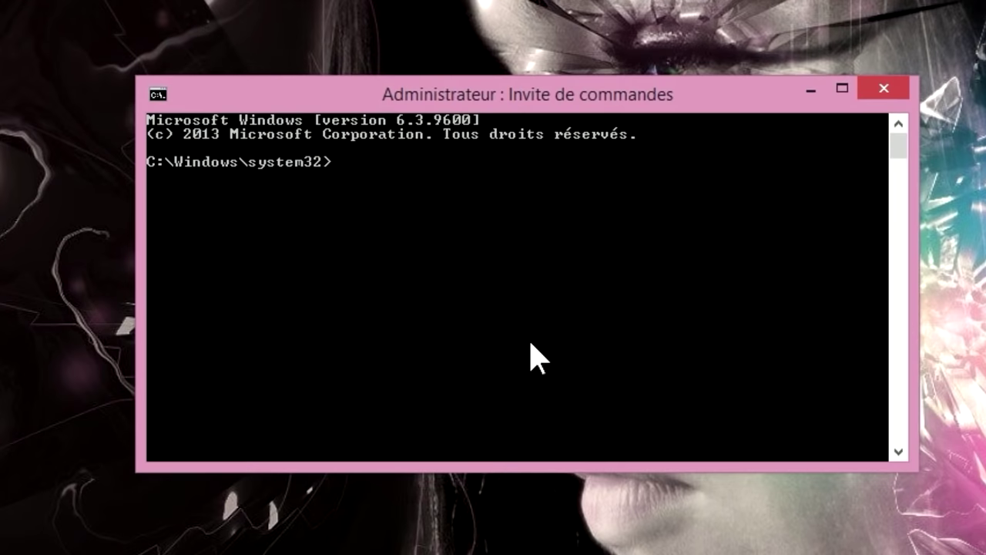
text(chkdsk)
text(G)
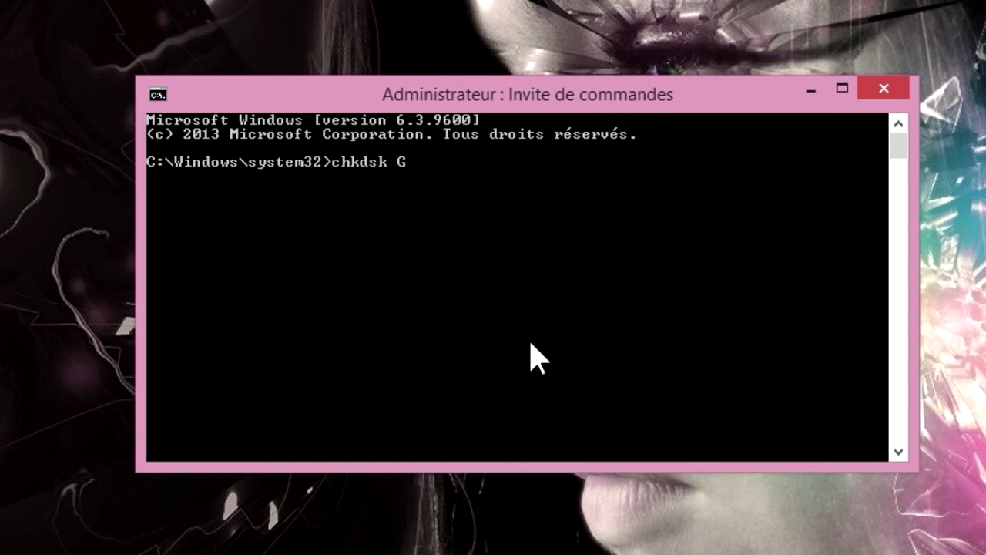
text(: /F /R)
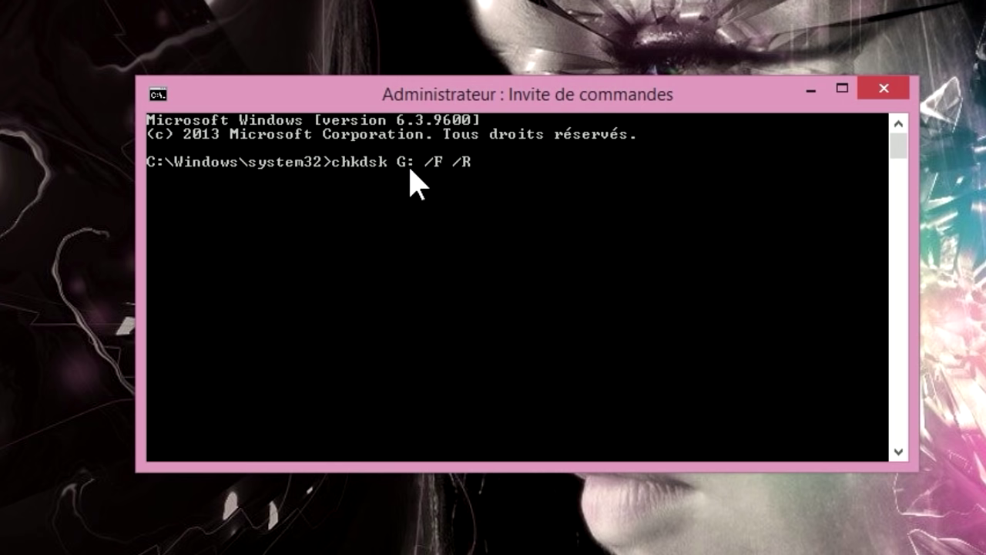
key(Return)
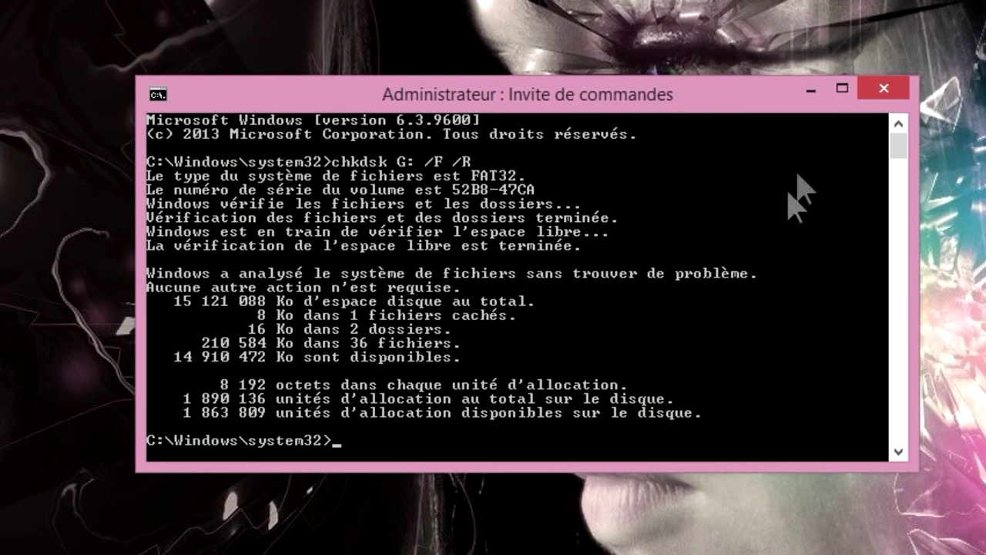
click(884, 91)
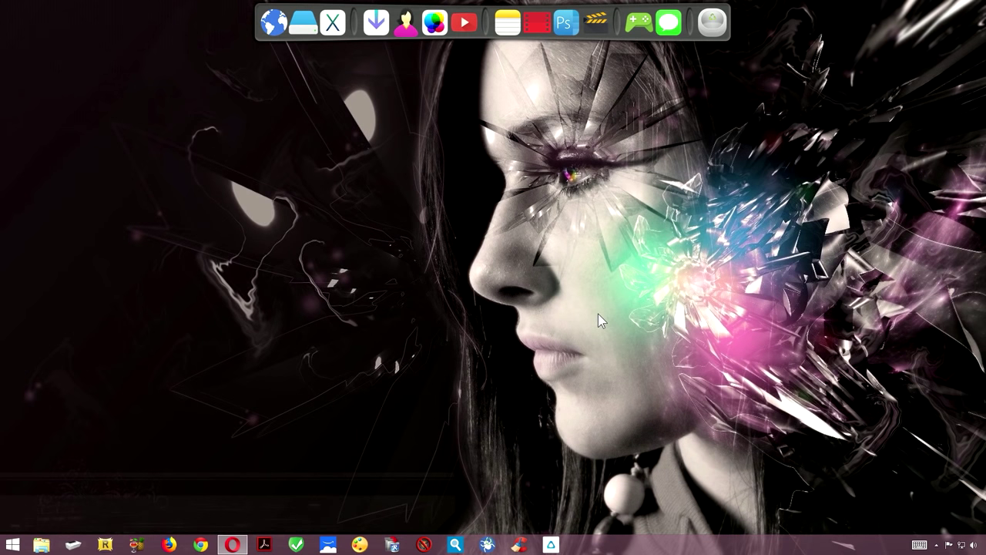
- Open Gestion de l'ordinateur from Ce PC and display Gestion des disques
click(302, 23)
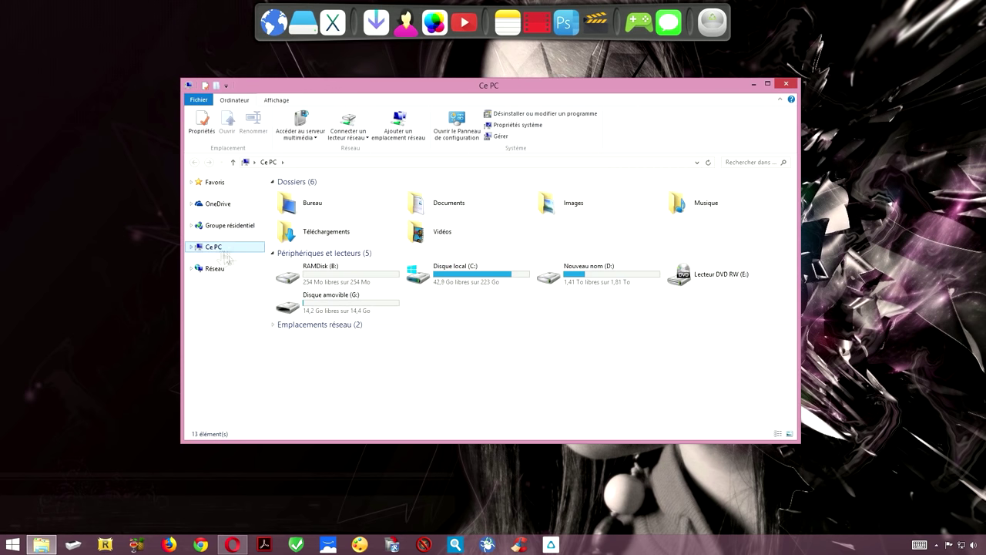
right_click(216, 251)
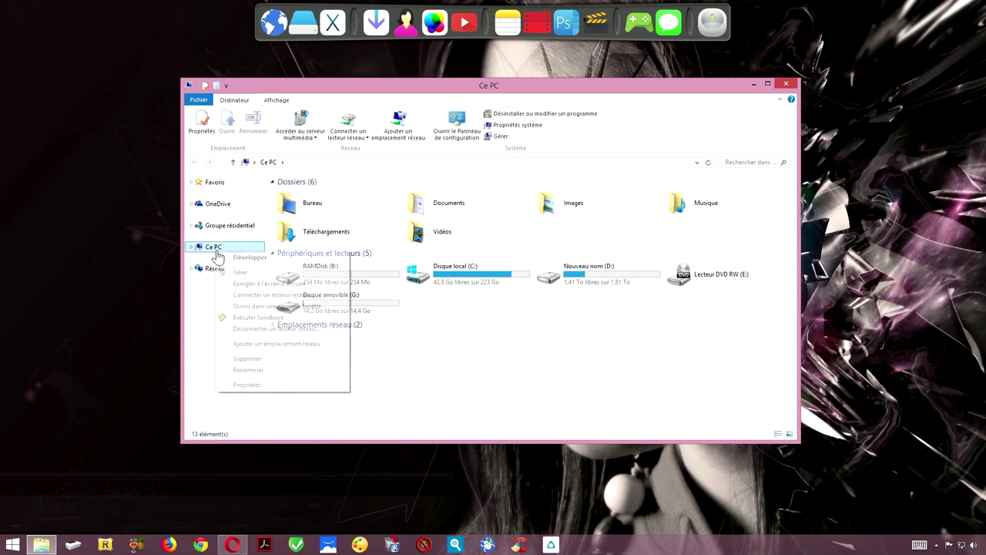
click(252, 275)
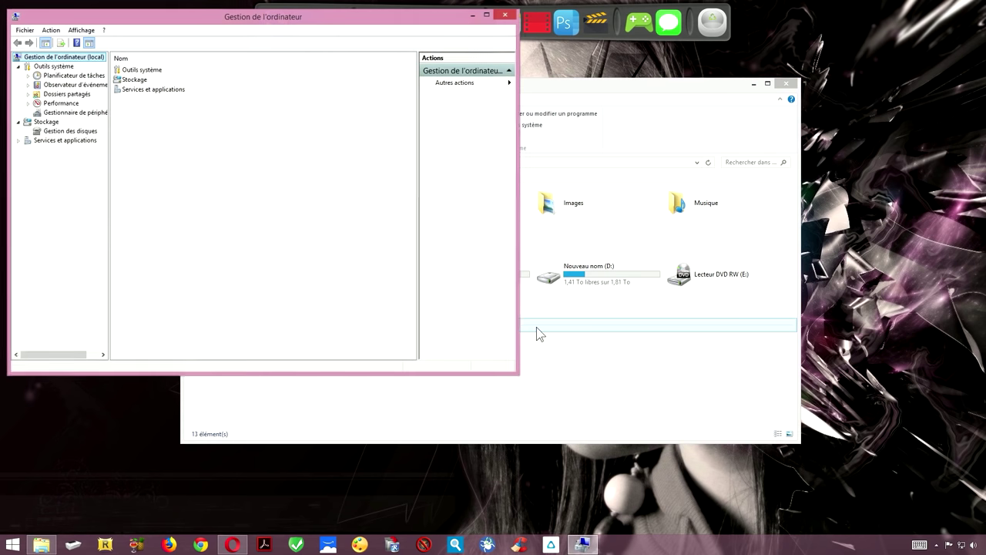
drag(292, 23, 513, 94)
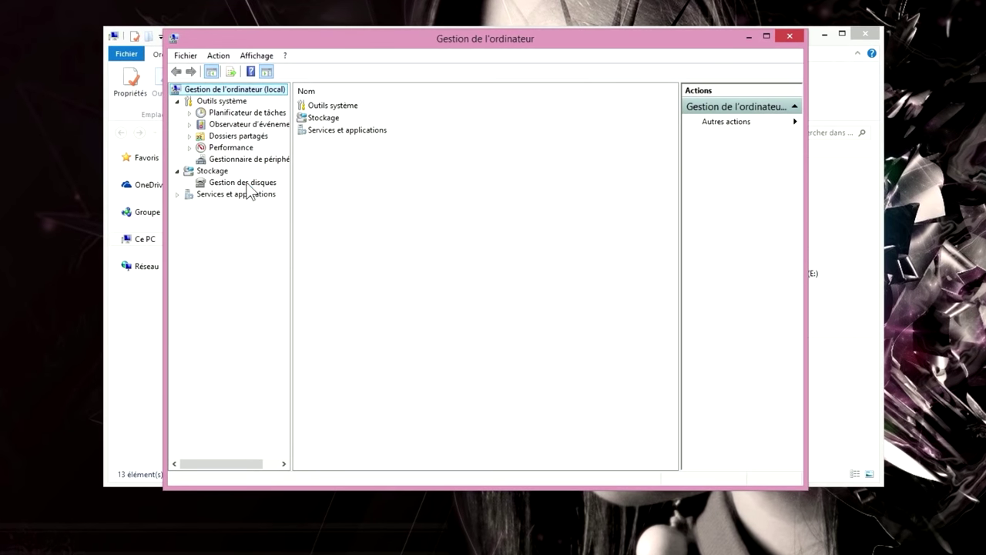
click(294, 202)
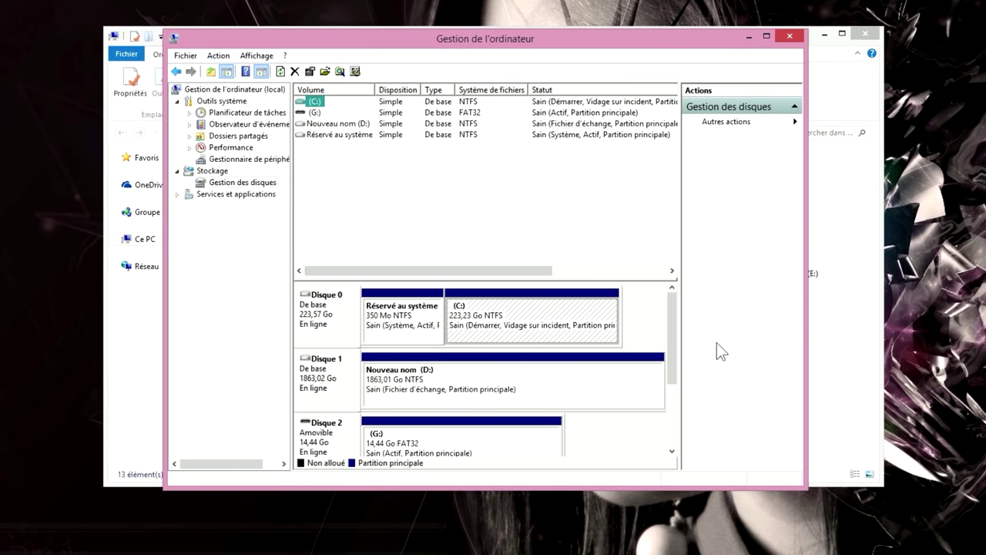
- Check the removable drive (G:) on Disque 2 for file system errors from its properties, and close the Recherche des erreurs dialog
drag(676, 315, 670, 391)
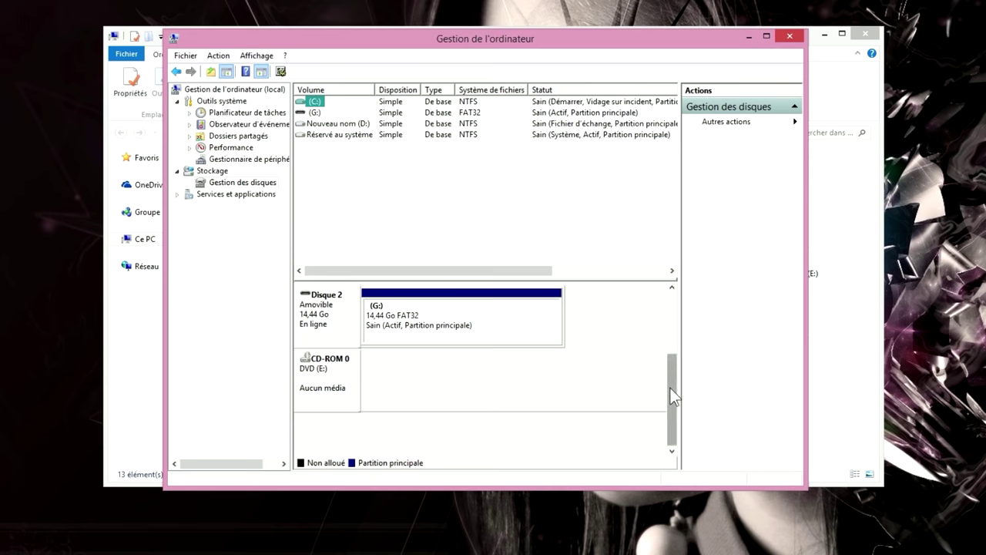
scroll(671, 396, up, 1)
click(397, 389)
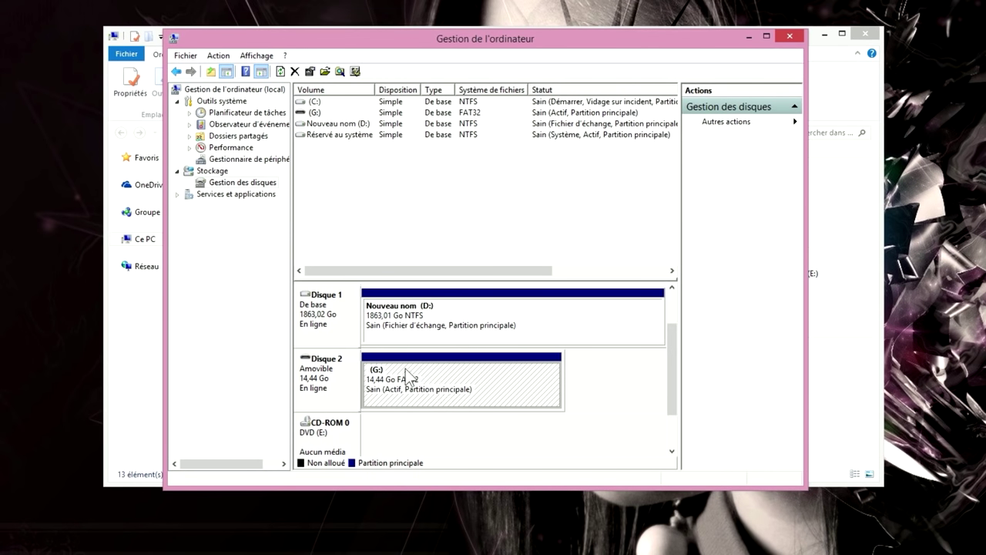
right_click(405, 390)
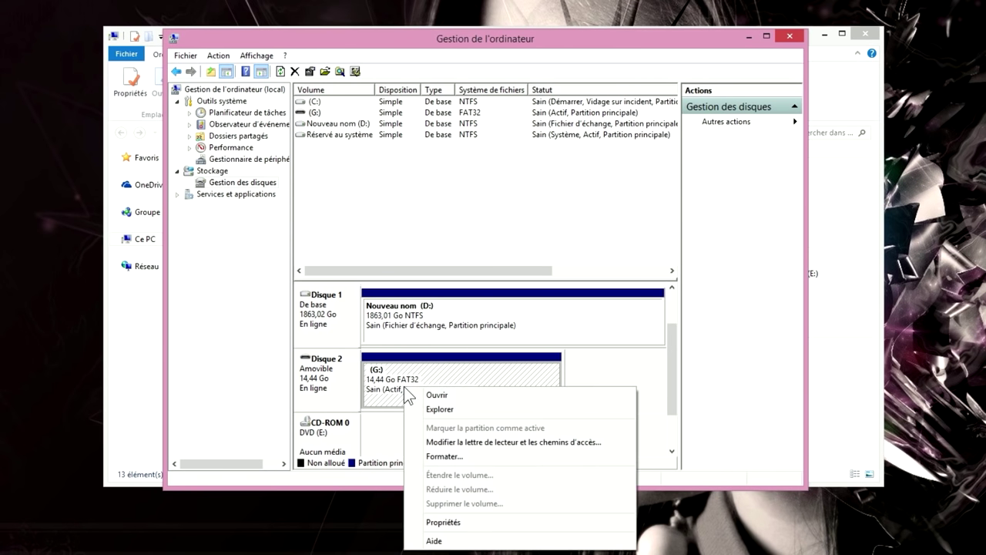
click(488, 522)
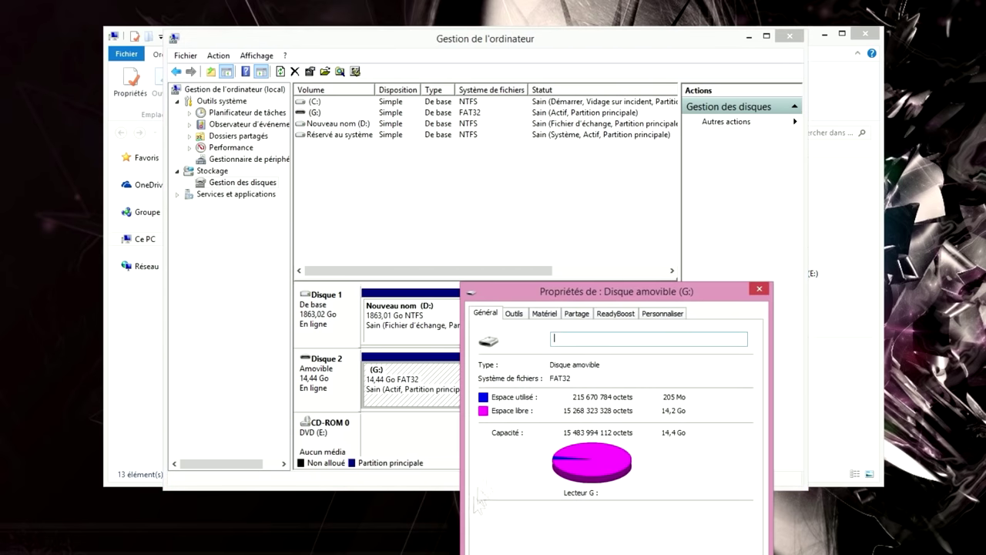
drag(578, 297, 430, 169)
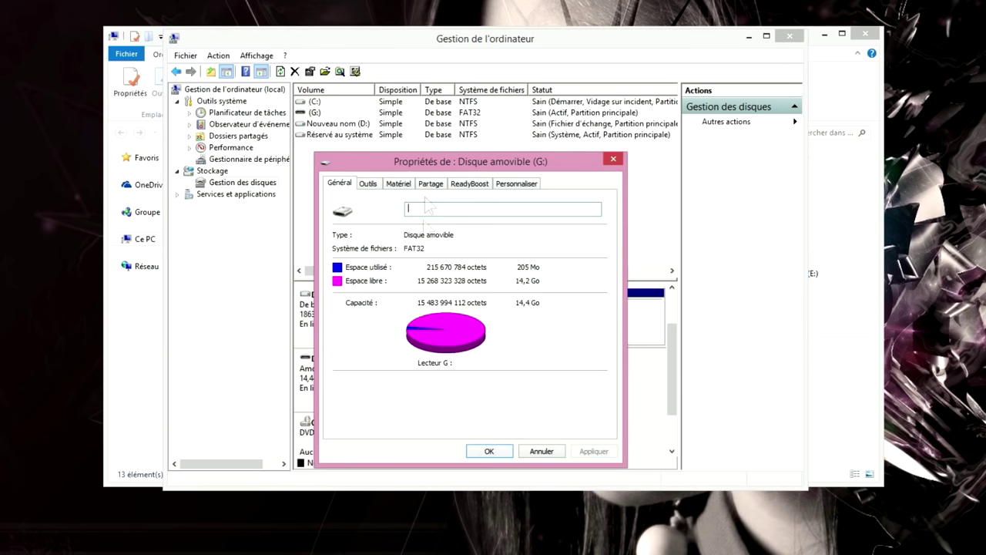
click(368, 184)
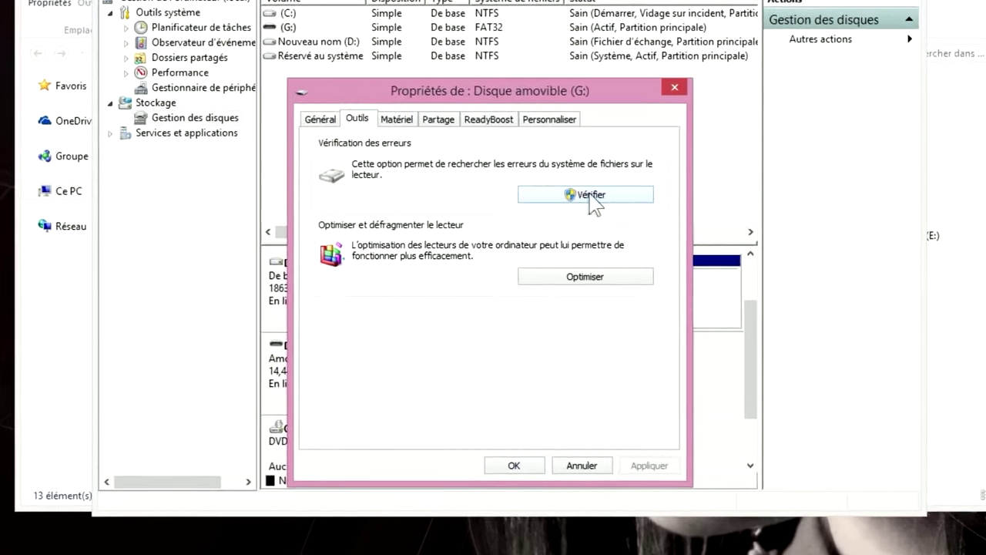
click(544, 241)
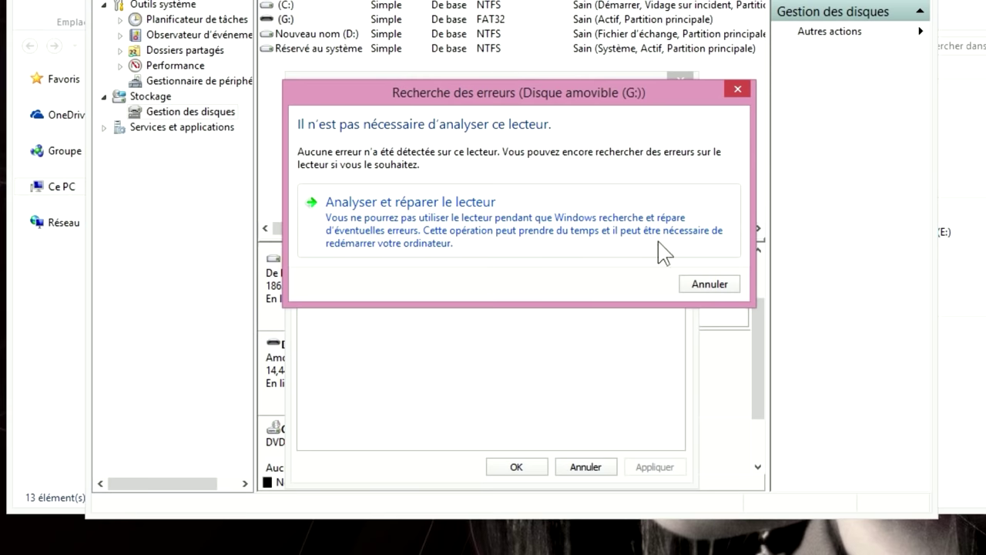
click(737, 90)
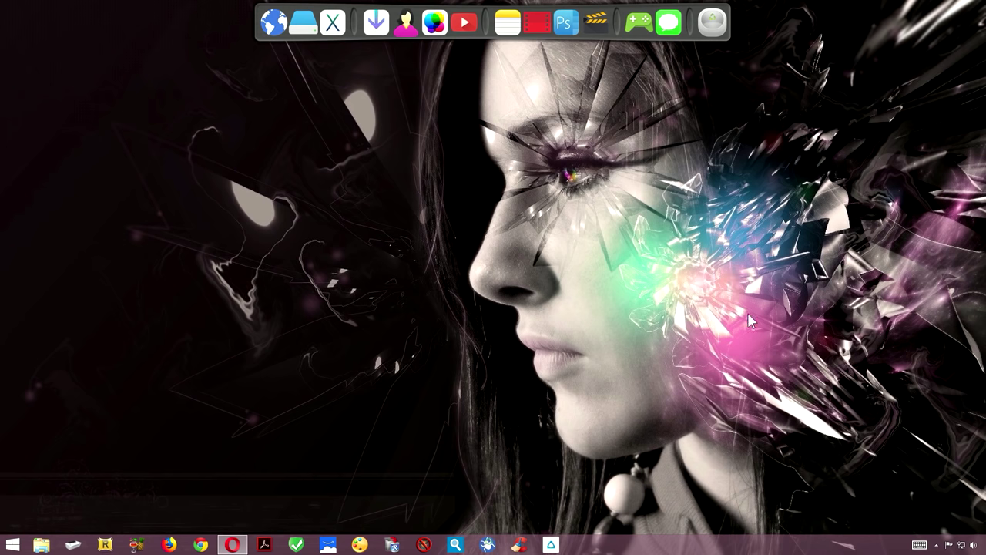
- Open Gestionnaire de périphériques from the system properties of Ce PC
right_click(12, 545)
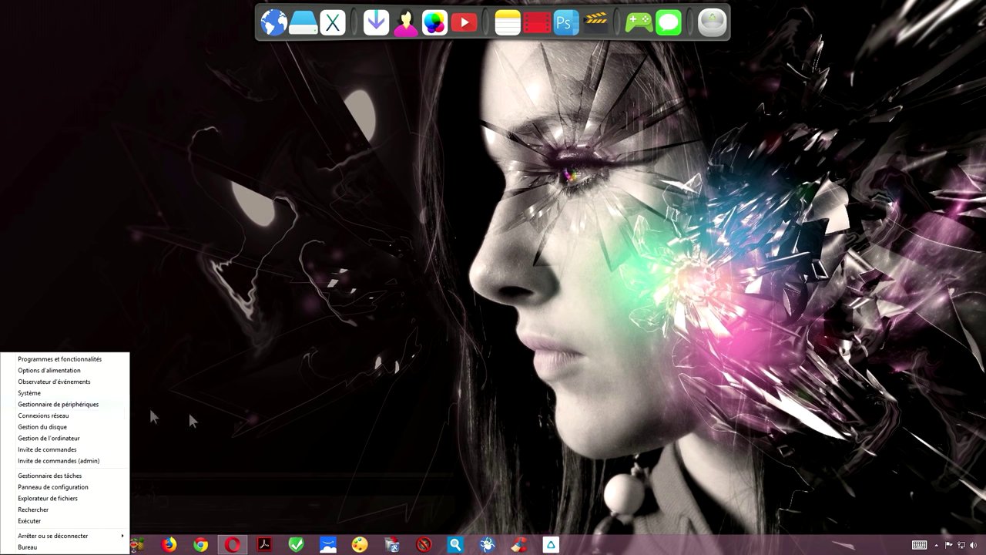
click(302, 30)
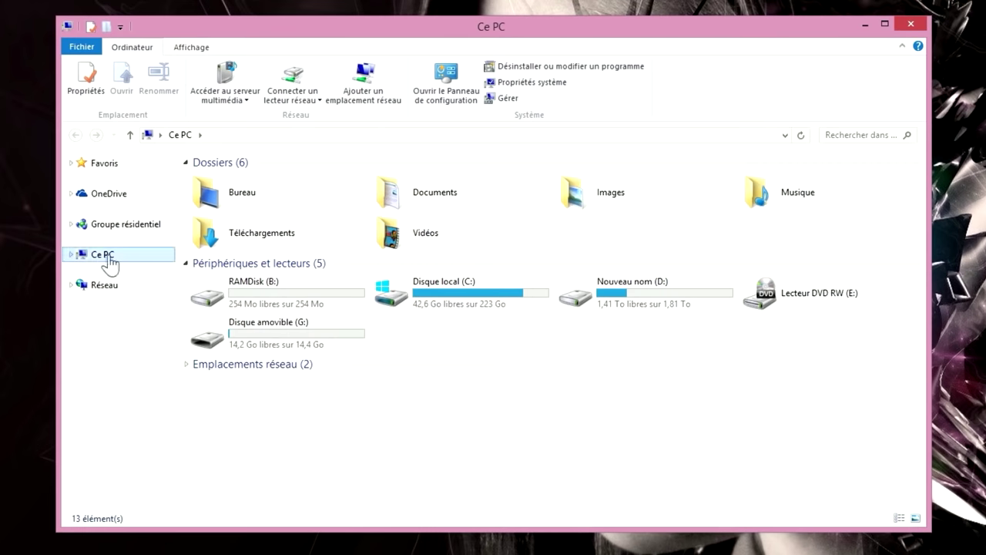
right_click(108, 261)
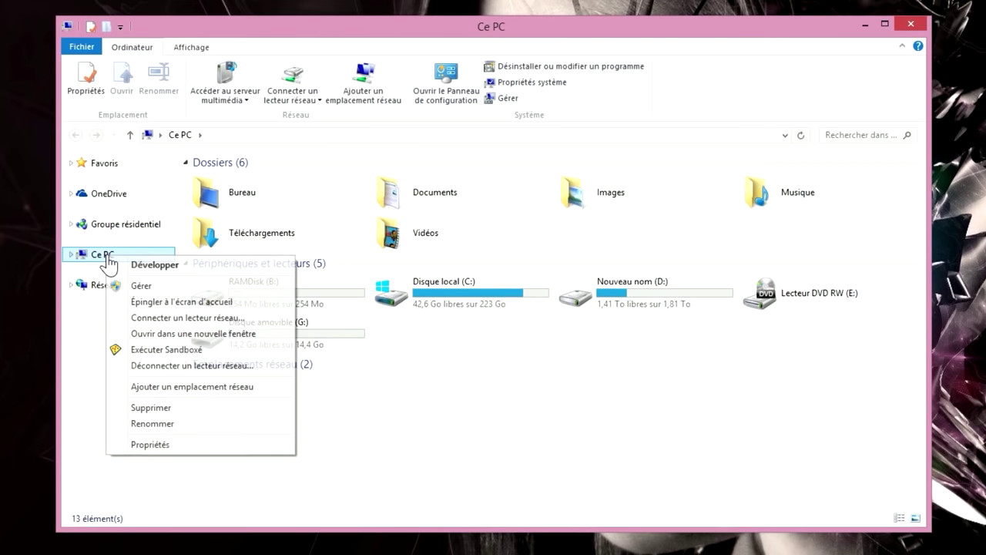
click(150, 445)
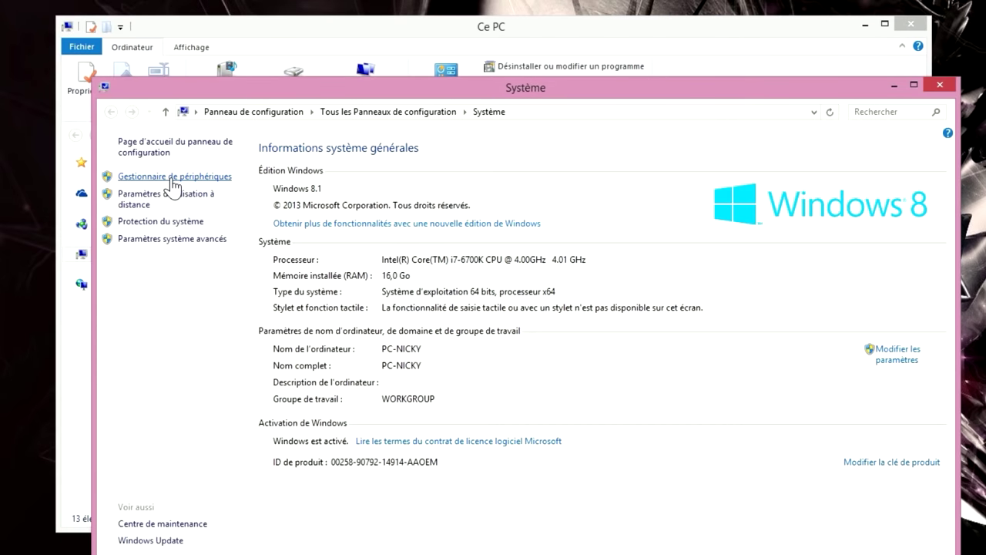
click(172, 177)
drag(231, 4, 583, 67)
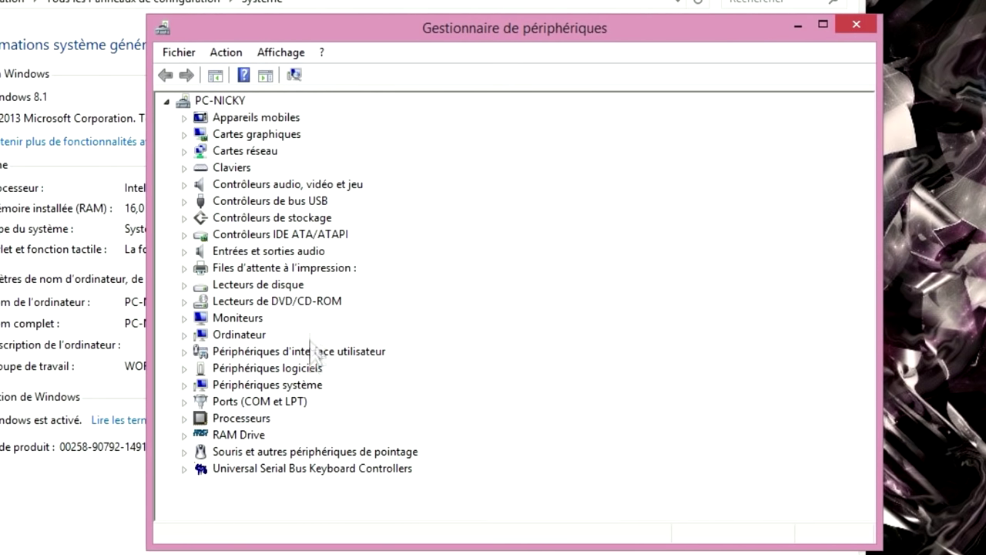
- Examine the driver properties and options of USB DISK 2.0 USB Device under Lecteurs de disque
click(260, 290)
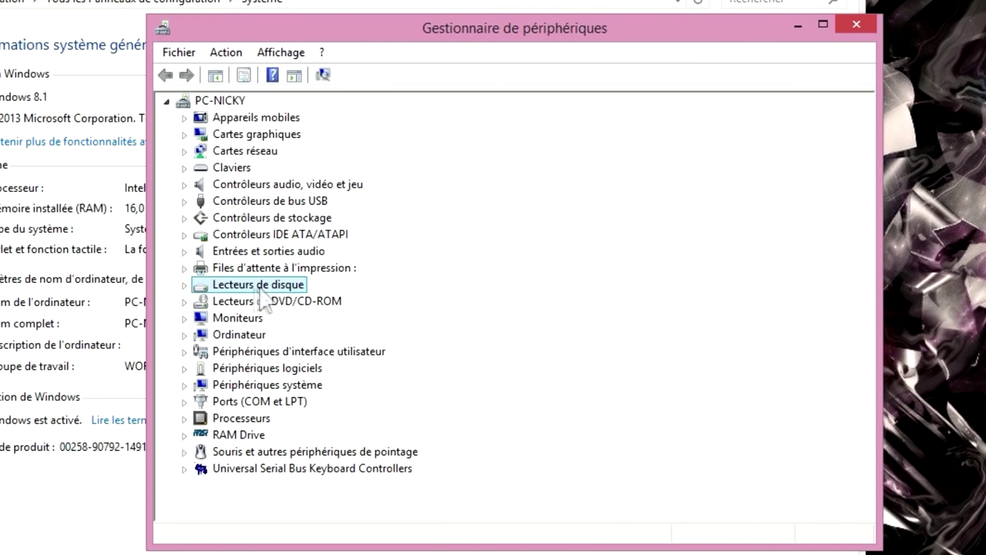
click(185, 285)
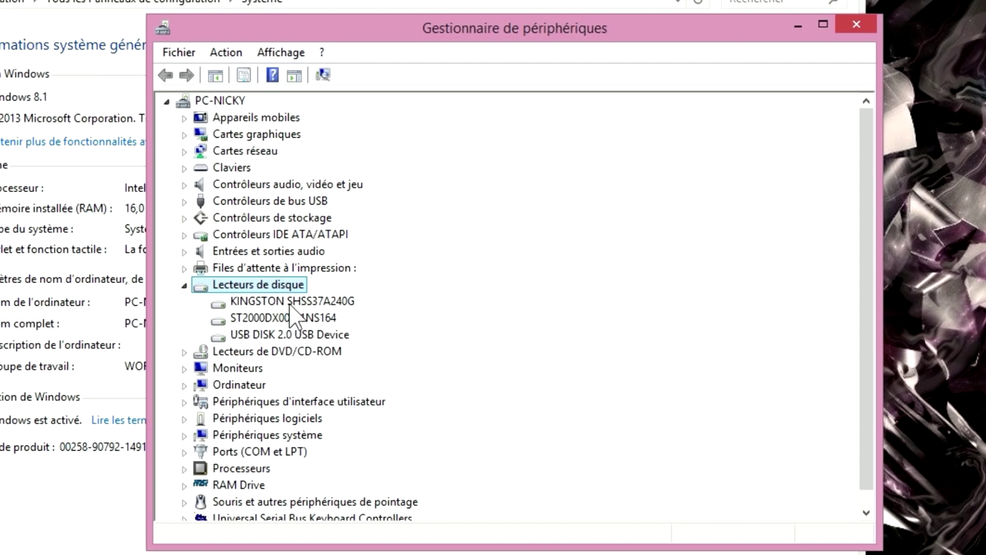
click(266, 336)
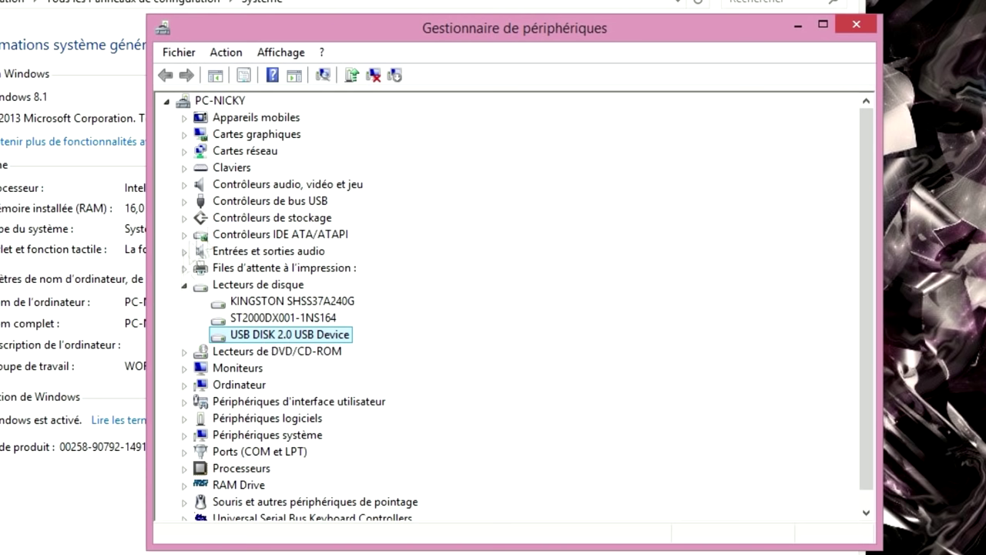
right_click(275, 341)
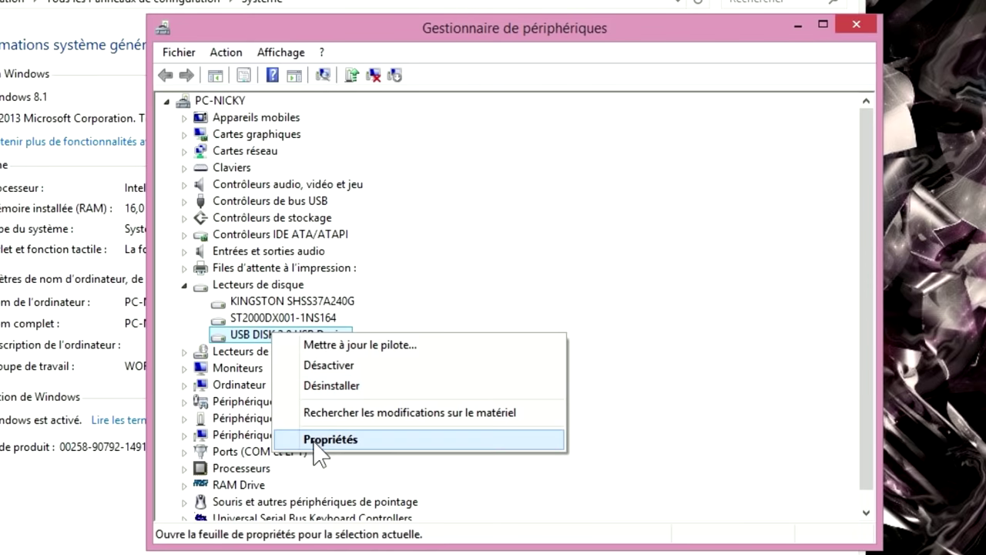
click(341, 438)
click(507, 117)
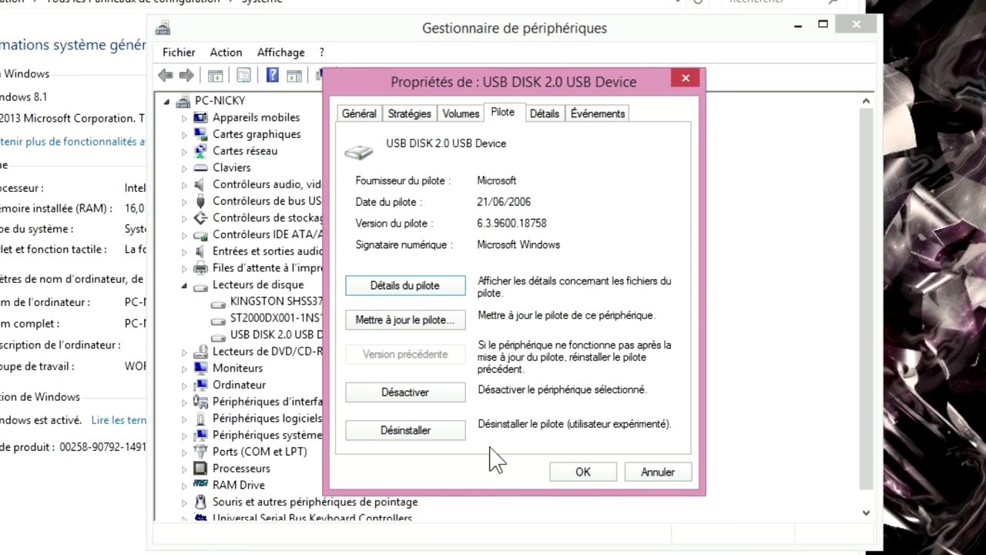
- Close the USB device properties and the Gestionnaire de périphériques, Système and Ce PC windows
click(583, 471)
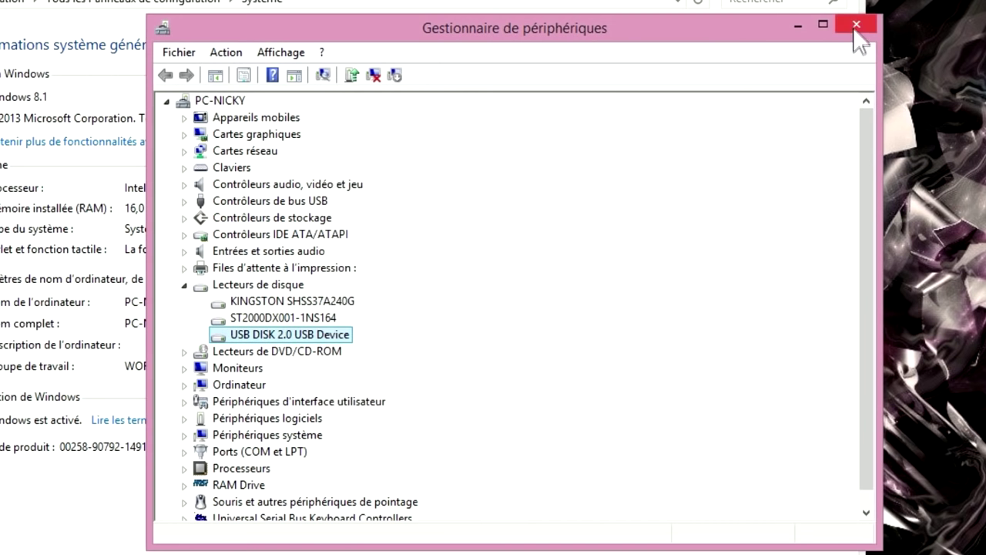
click(855, 24)
click(855, 24)
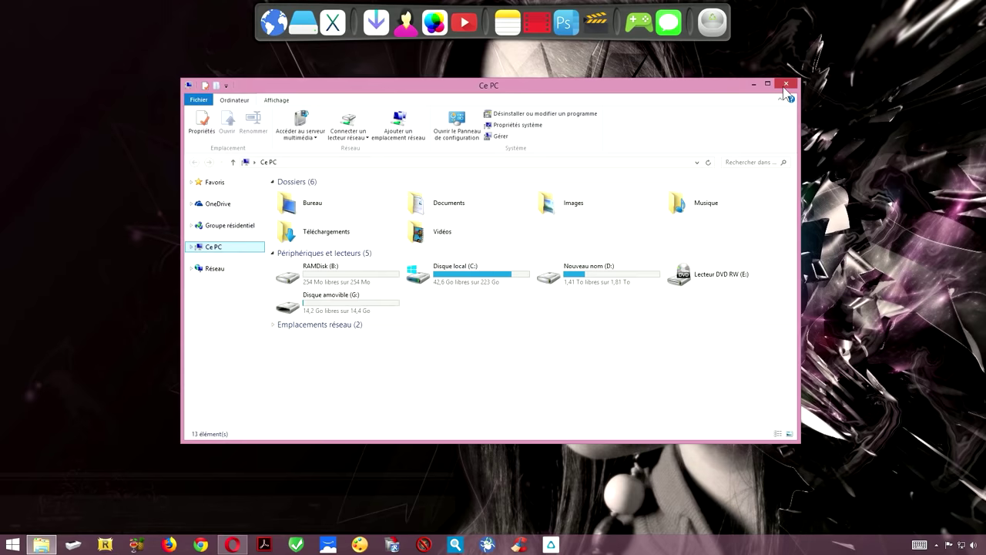
click(785, 85)
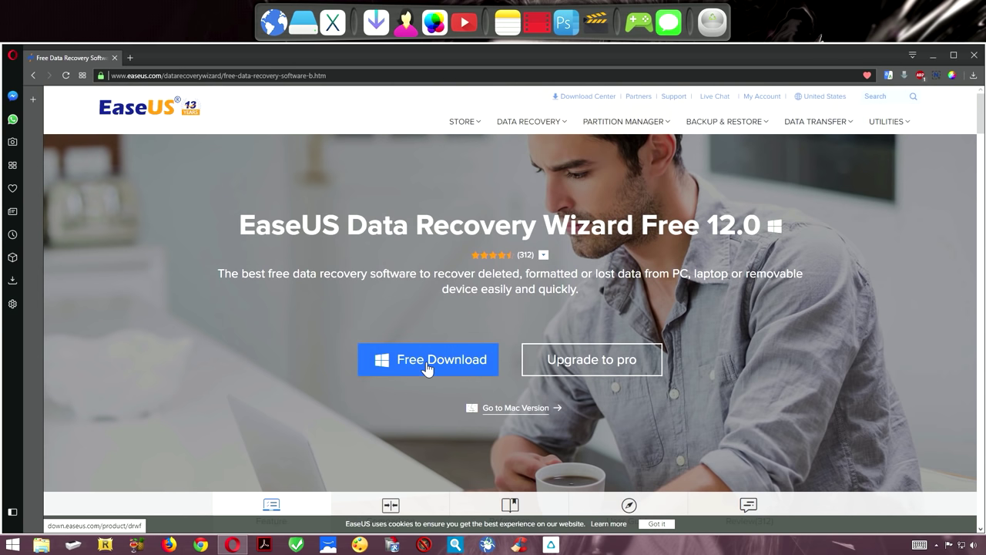
- Download EaseUS Data Recovery Wizard Free 12.0 as drw.exe into Téléchargements, and minimize the browser
click(426, 367)
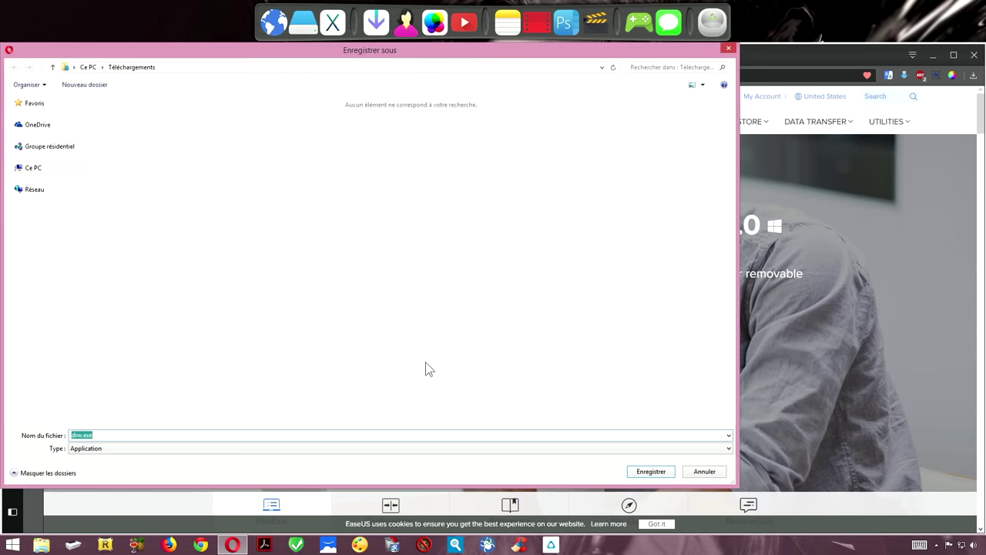
click(650, 472)
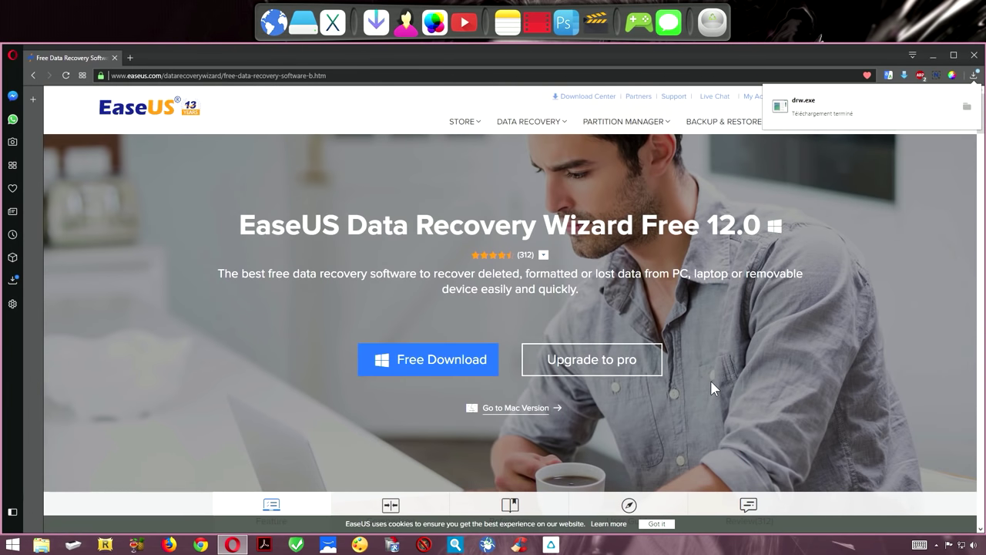
click(932, 55)
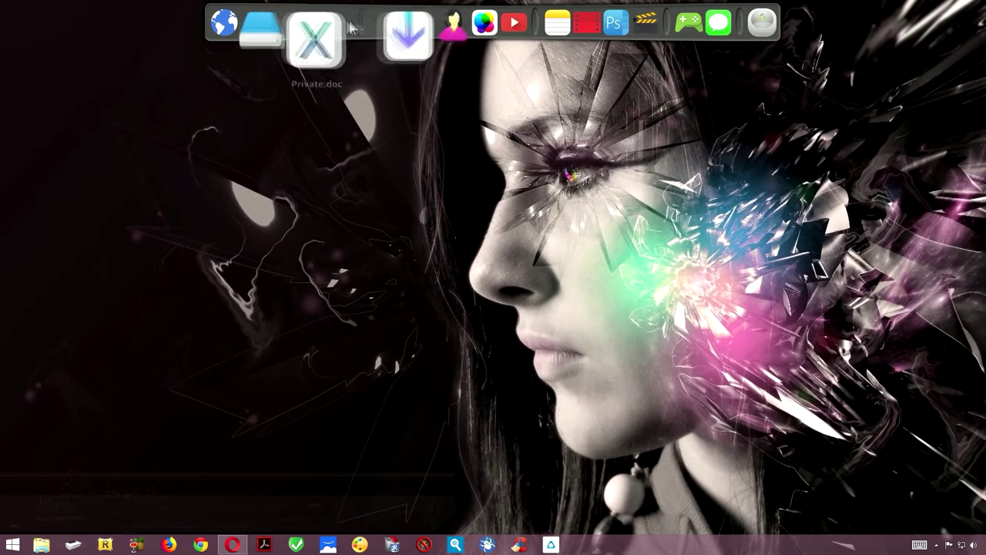
- Launch drw.exe from Téléchargements, authorize it, and choose Français as the installer language
click(376, 23)
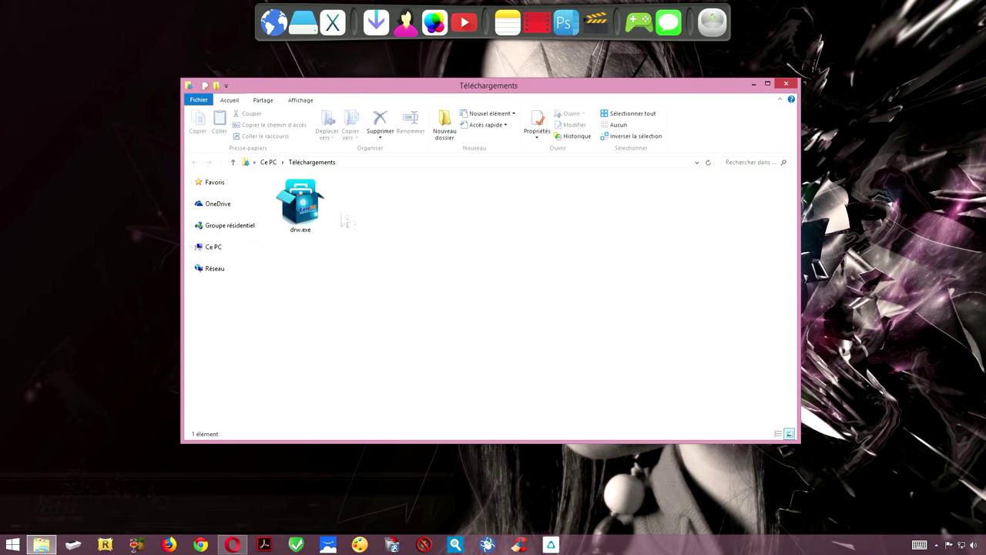
click(307, 213)
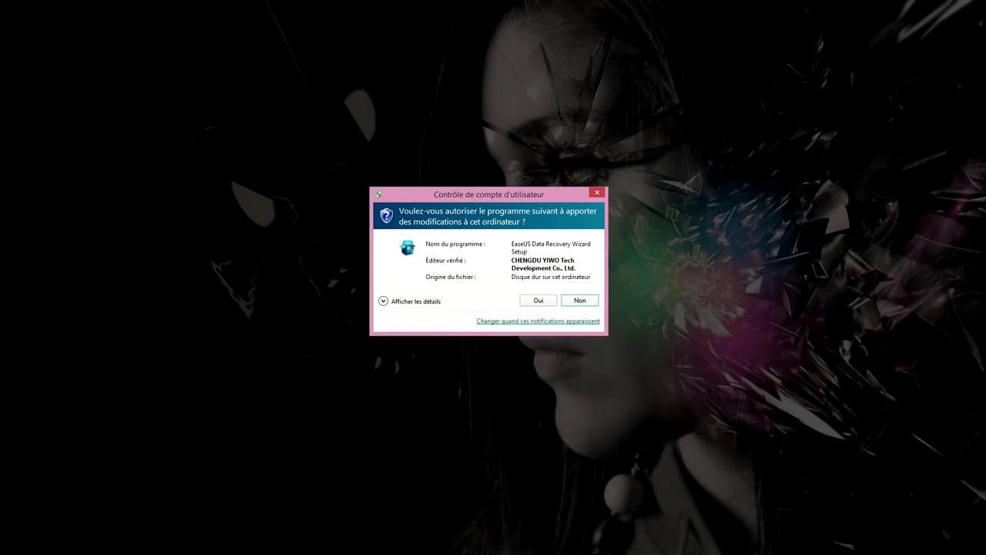
key(Return)
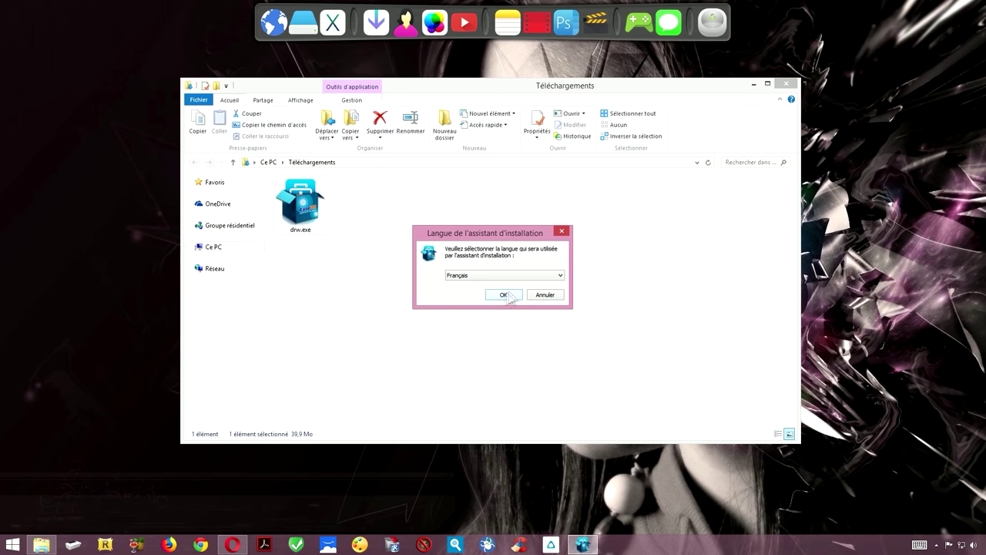
click(504, 296)
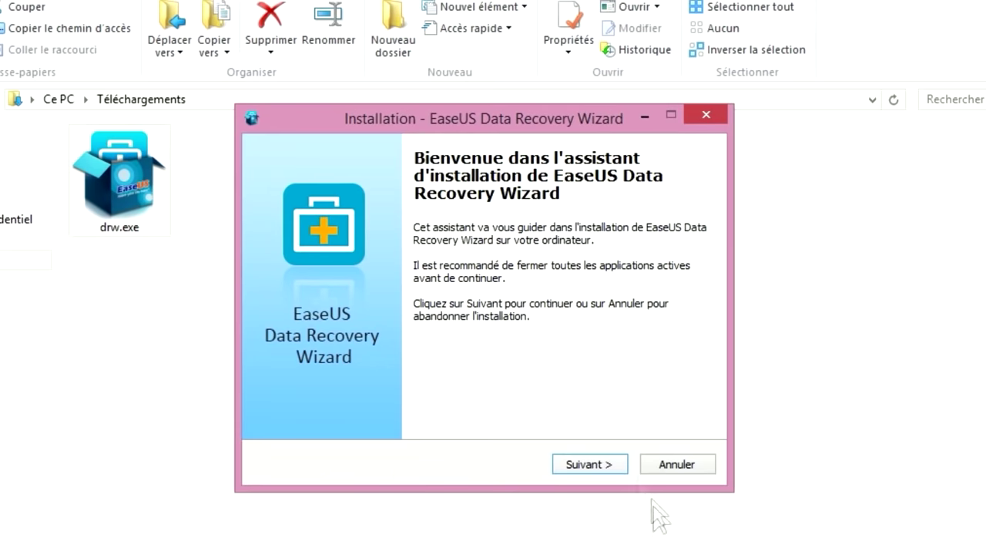
- Install EaseUS Data Recovery Wizard in the default folder with a desktop icon, opt out of the customer experience programme, and launch it
click(549, 354)
click(590, 463)
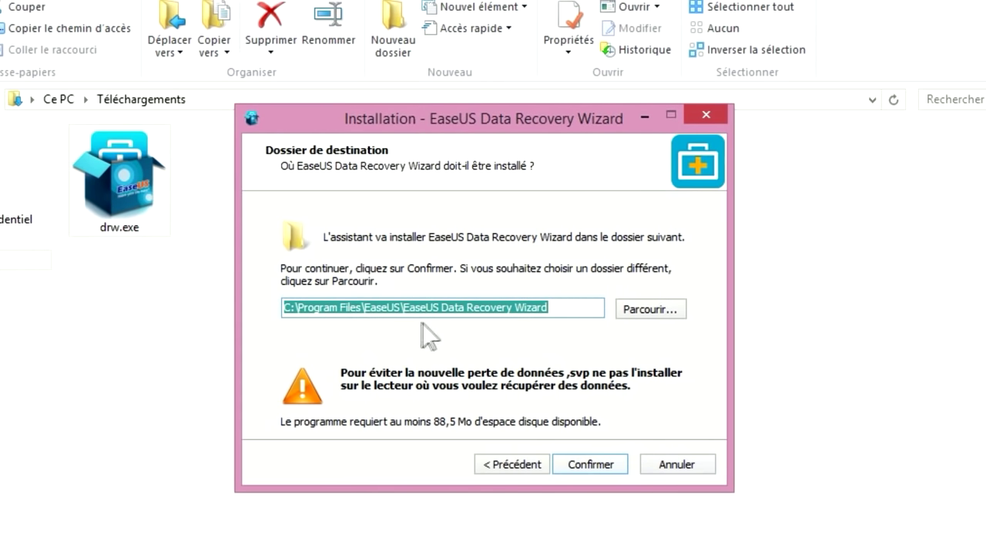
click(589, 465)
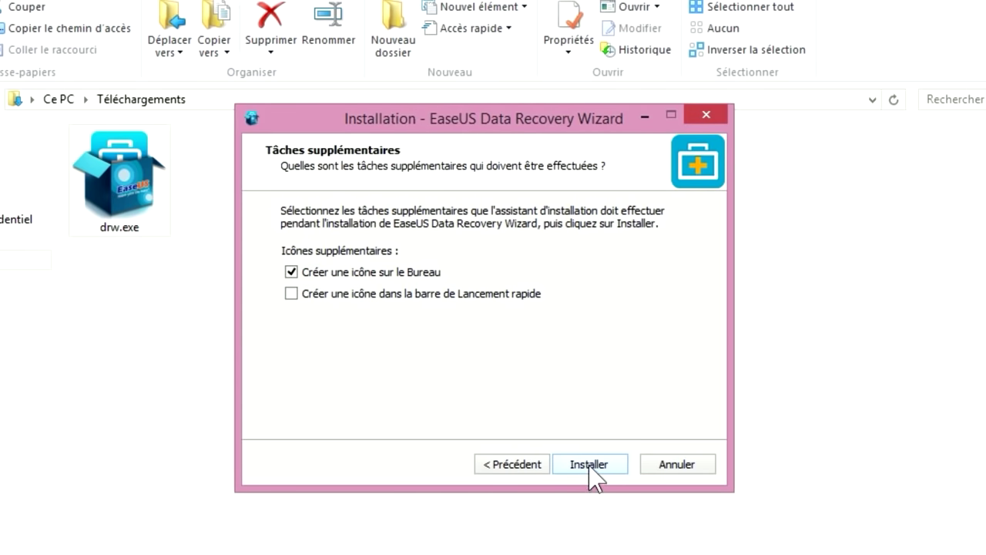
click(596, 464)
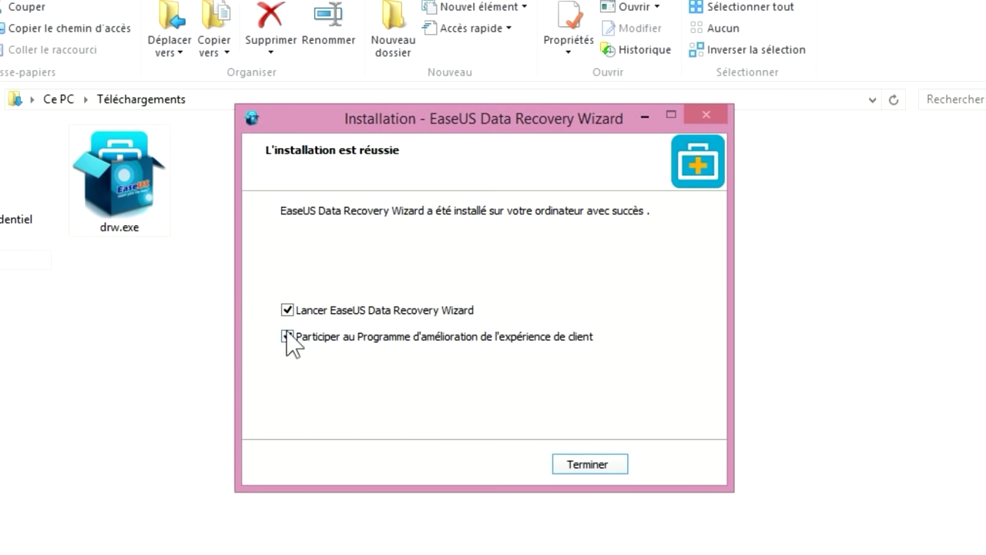
click(331, 336)
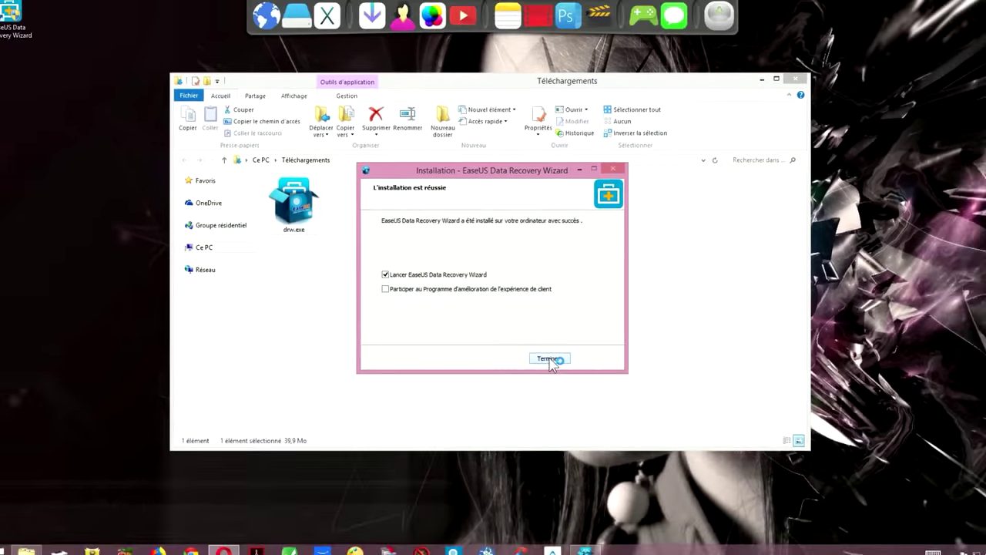
click(589, 463)
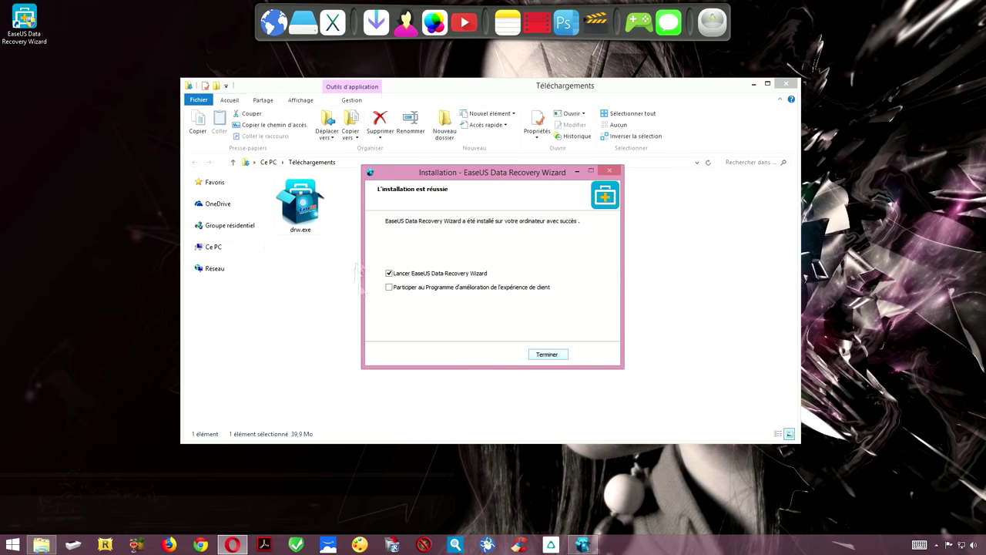
click(547, 355)
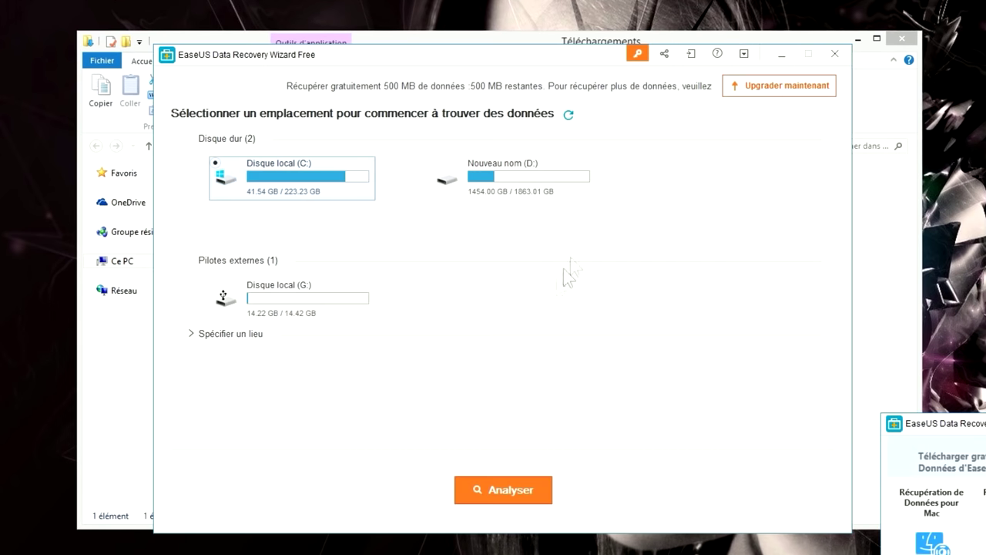
- Close the Téléchargements window and start analysing the external drive Disque local (G:) for lost data
click(859, 37)
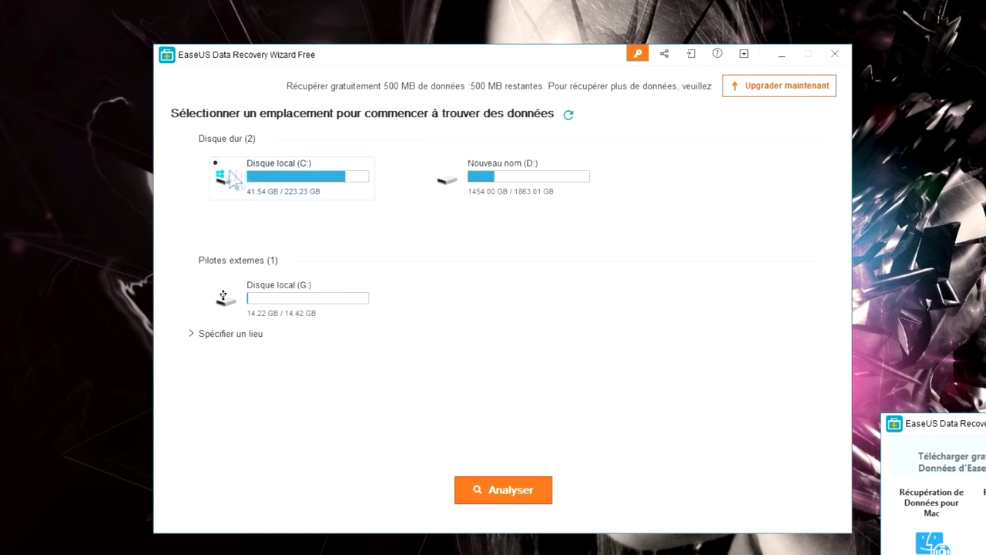
click(284, 172)
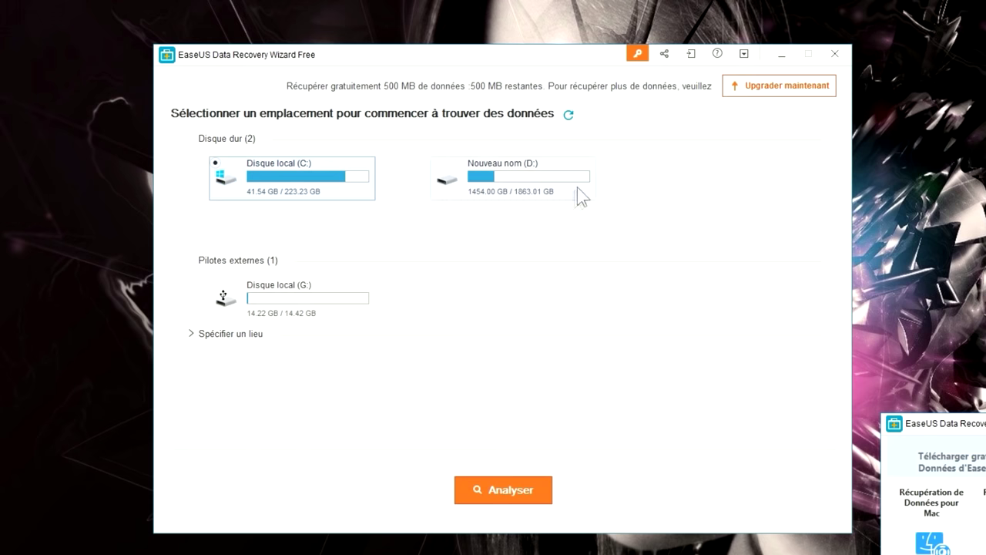
click(272, 297)
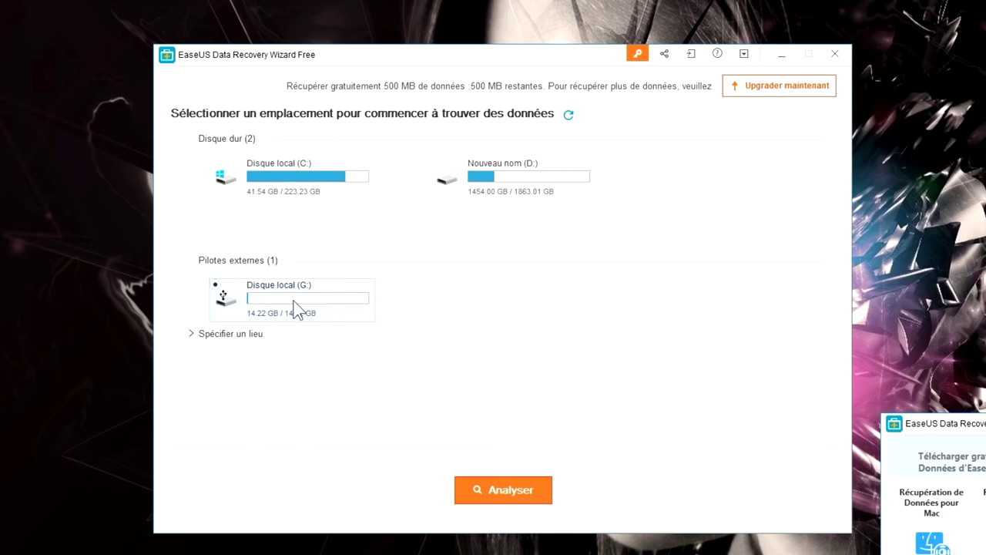
click(509, 493)
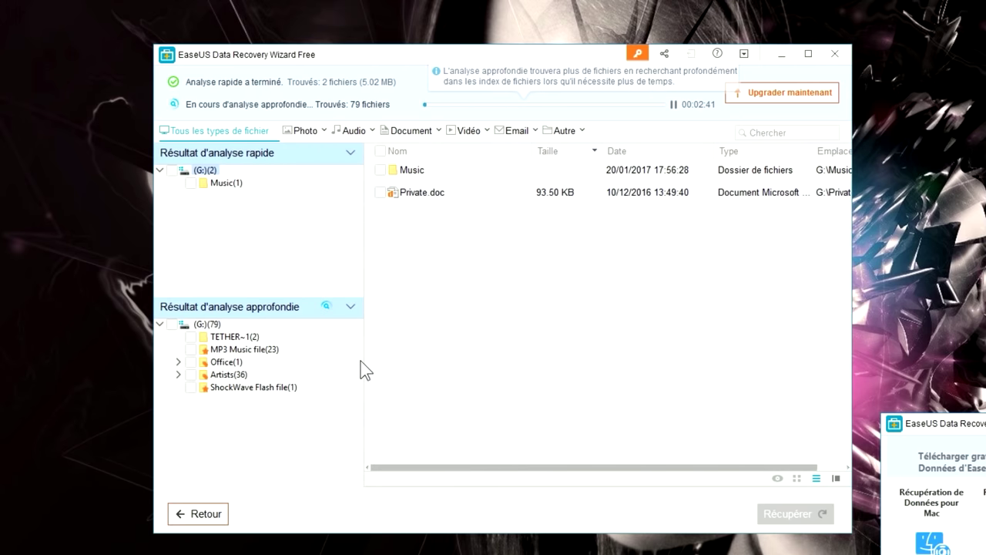
- Collapse the Résultat d'analyse rapide section and quit EaseUS Data Recovery Wizard during the deep scan
click(350, 152)
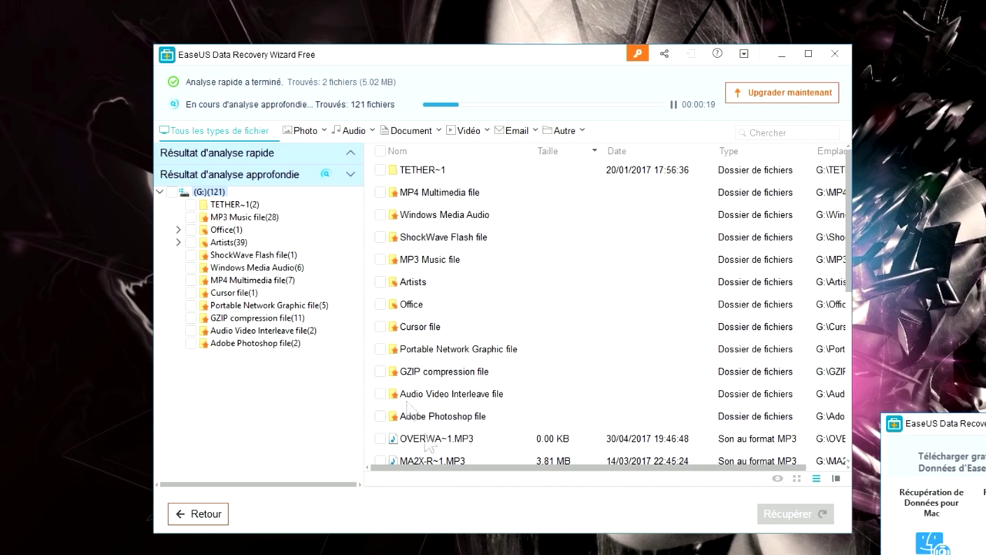
click(835, 55)
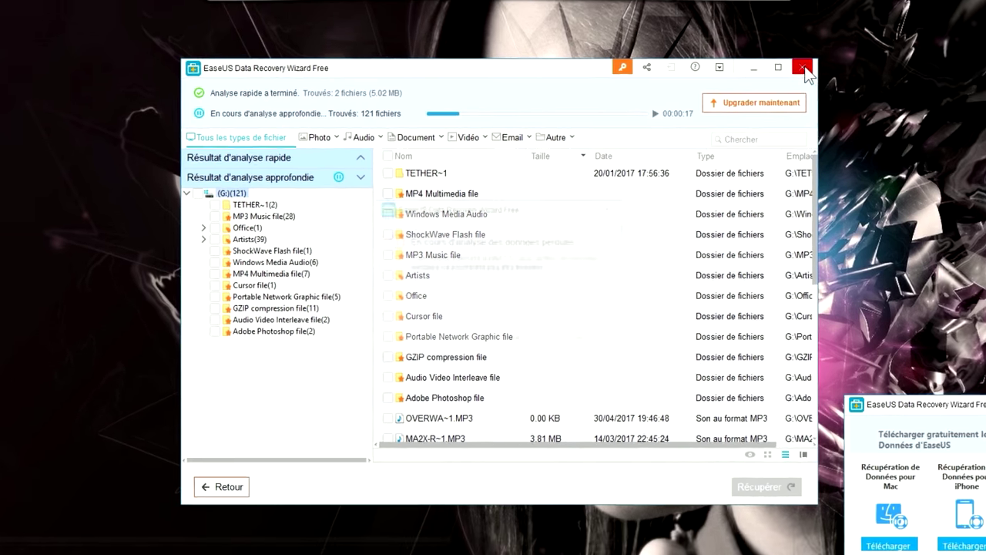
click(519, 358)
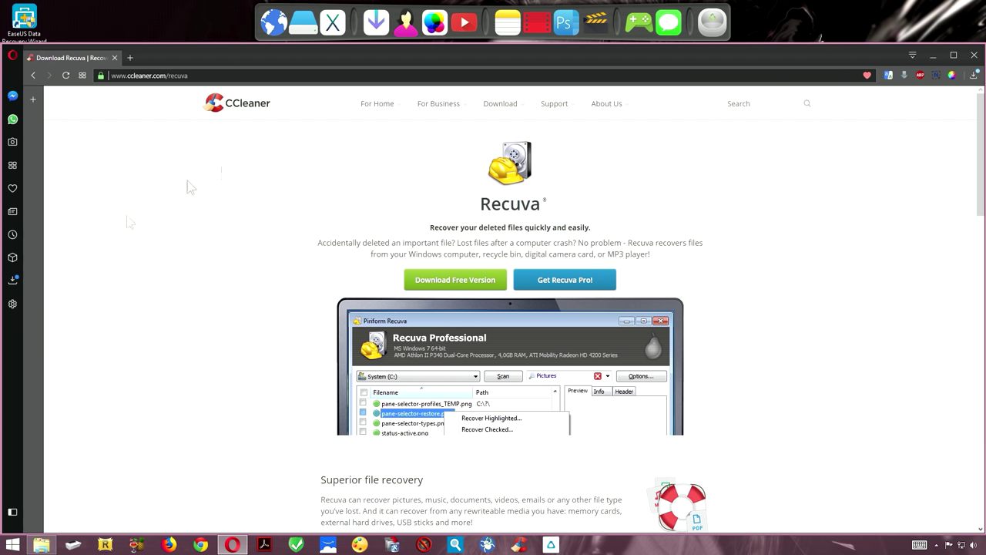
- Download the free version of Recuva from CCleaner.com as rcsetup153.exe, and minimize the browser
click(464, 280)
click(339, 394)
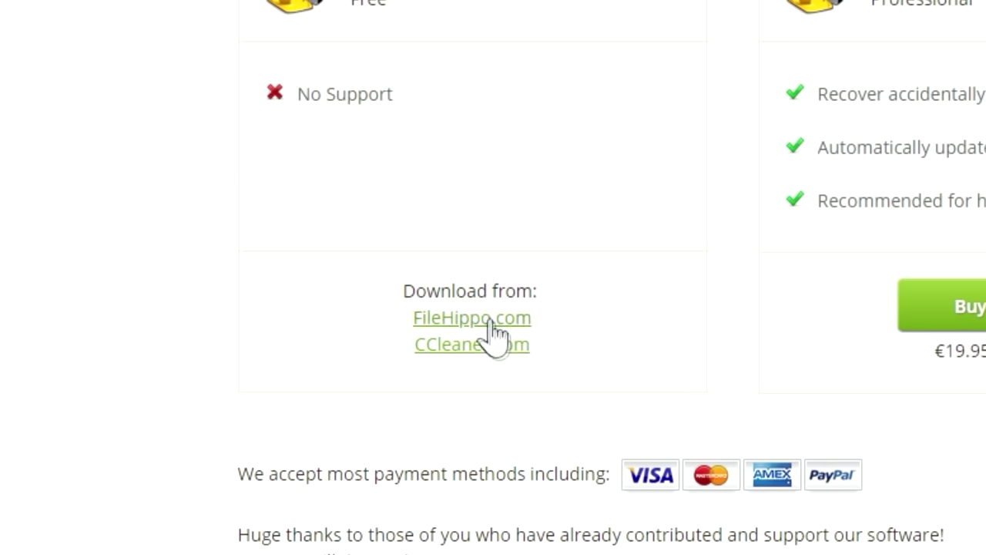
click(444, 355)
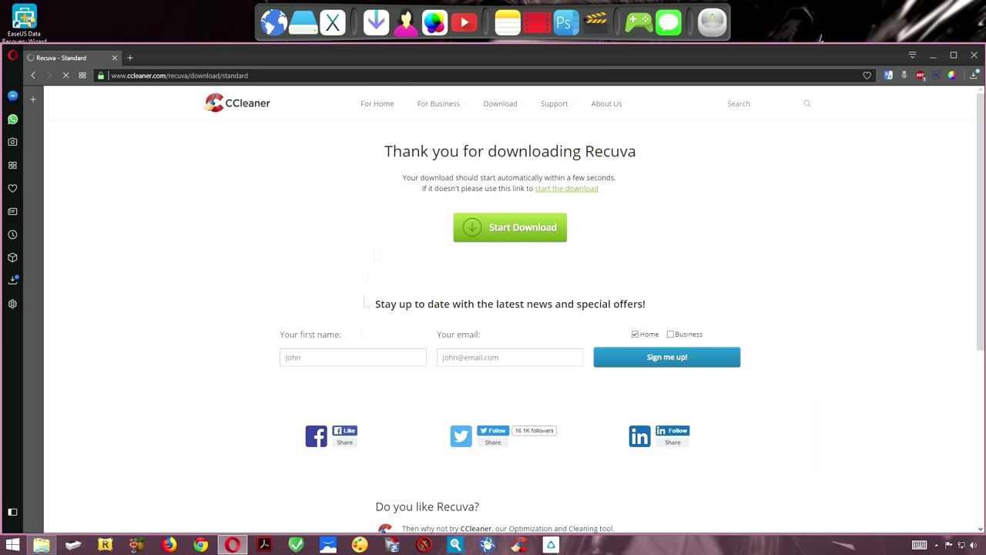
click(651, 471)
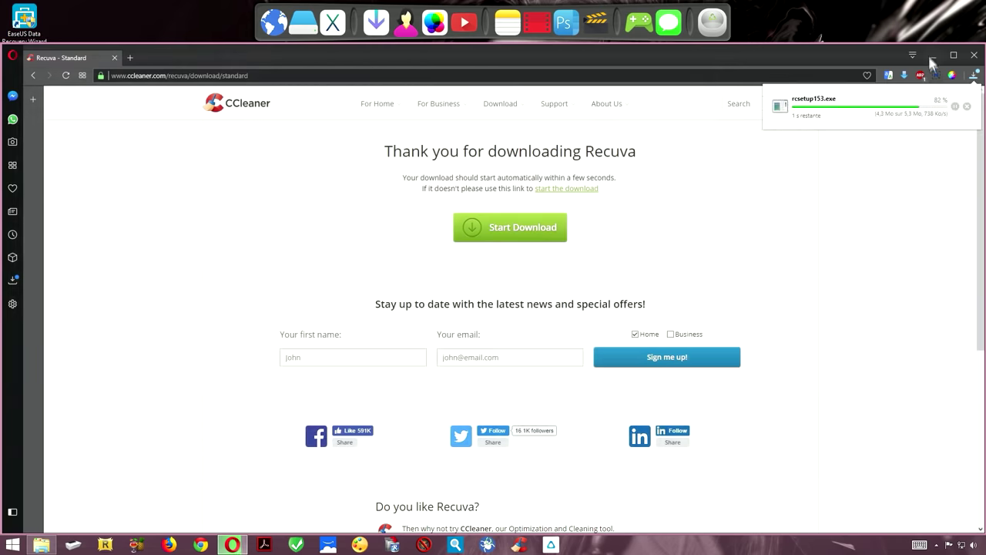
click(932, 56)
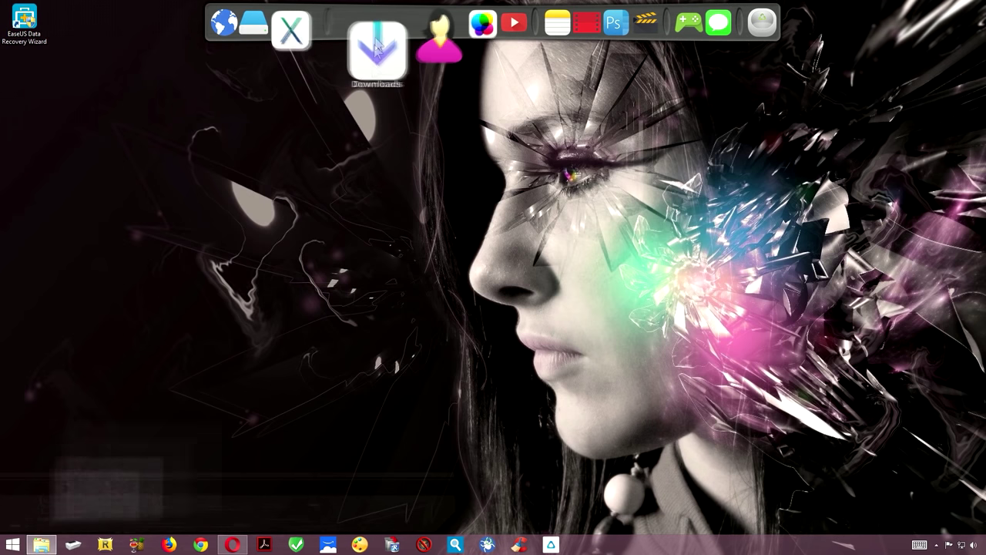
- Launch rcsetup153.exe from Téléchargements, authorize it, and shift the Recuva v1.53 setup window slightly
click(378, 37)
click(358, 218)
double_click(352, 208)
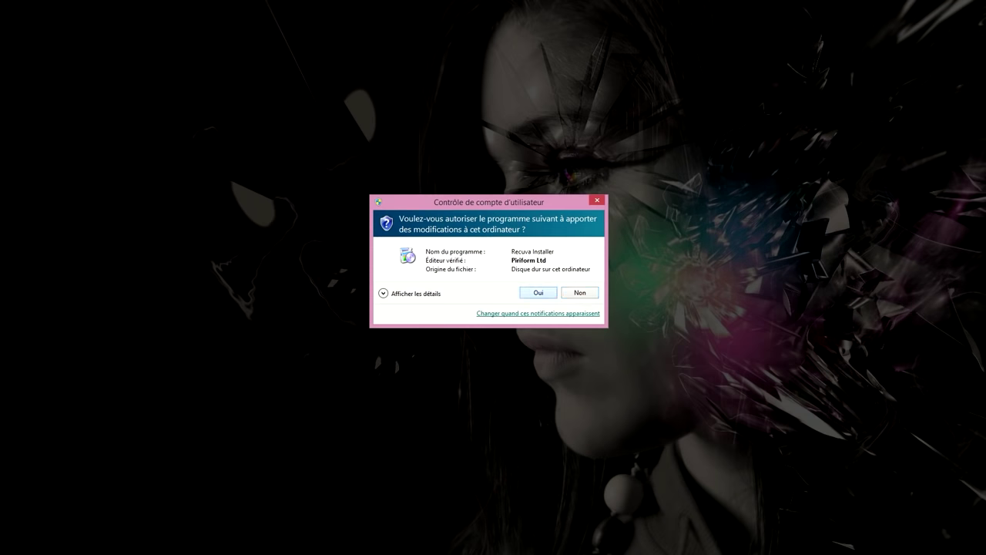
click(538, 292)
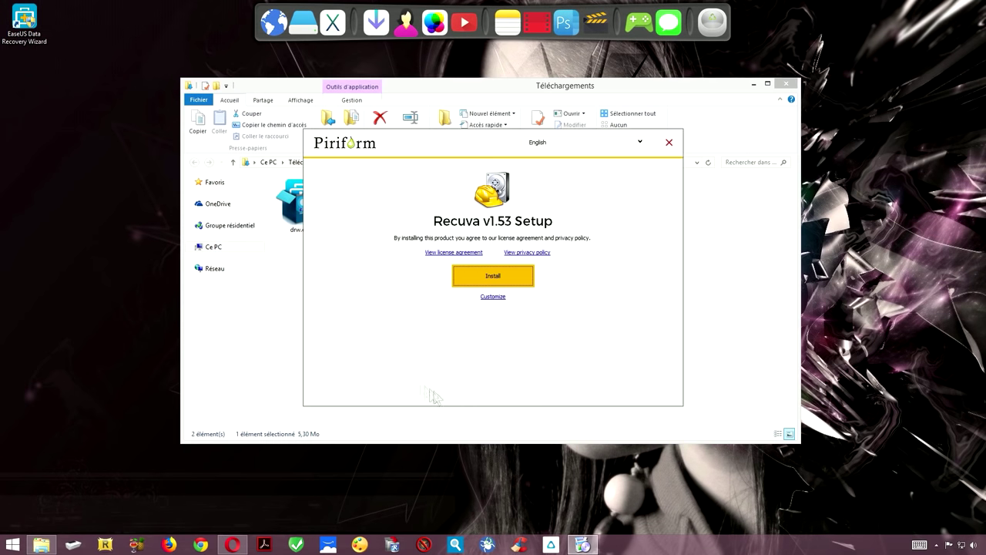
drag(455, 149, 474, 142)
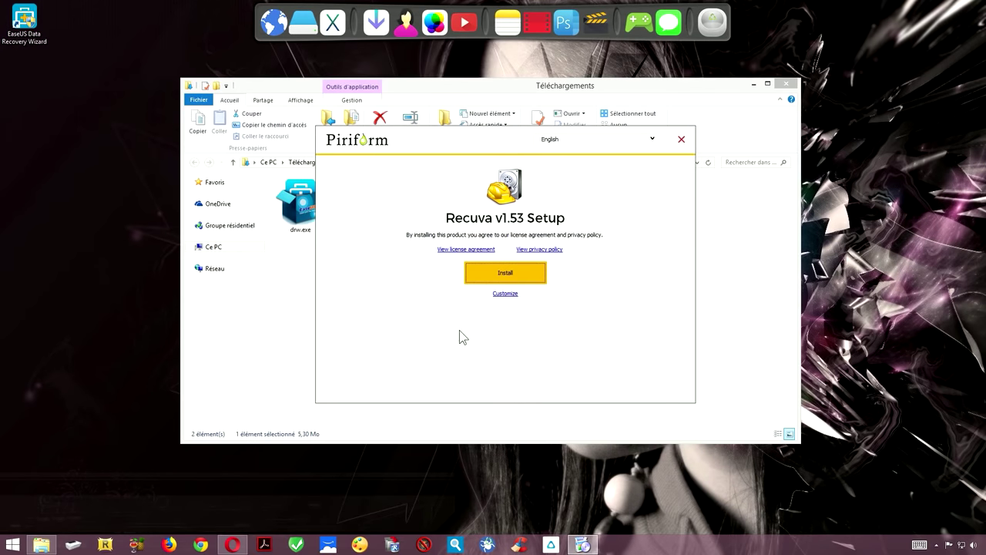
- Switch to the Opera browser, upload drw.exe to VirusTotal, and examine the detection results of all engines
click(232, 545)
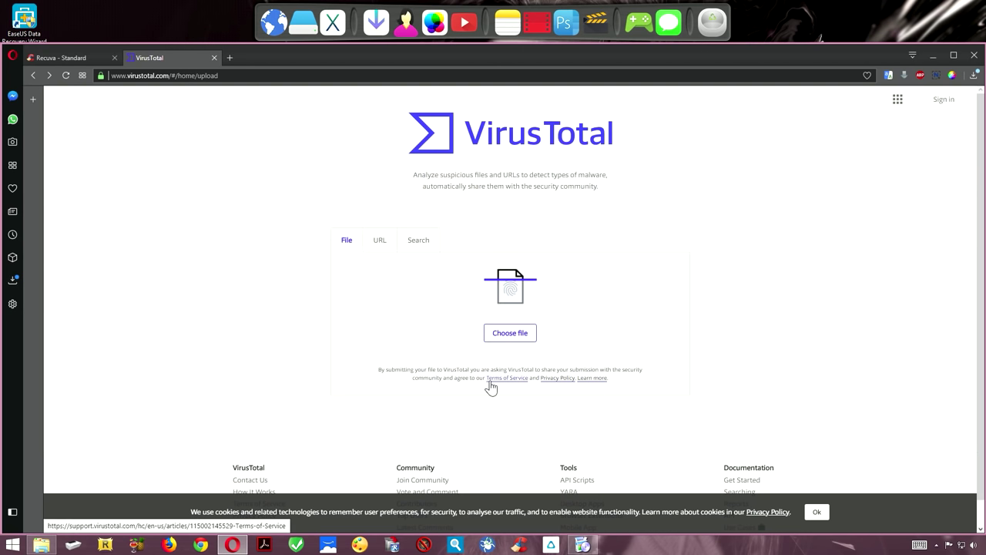
click(511, 333)
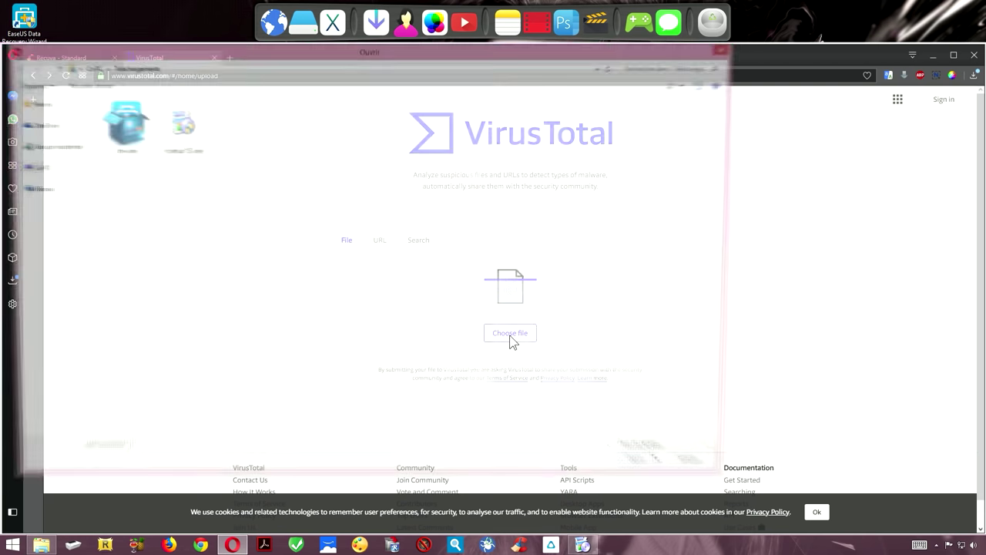
click(120, 124)
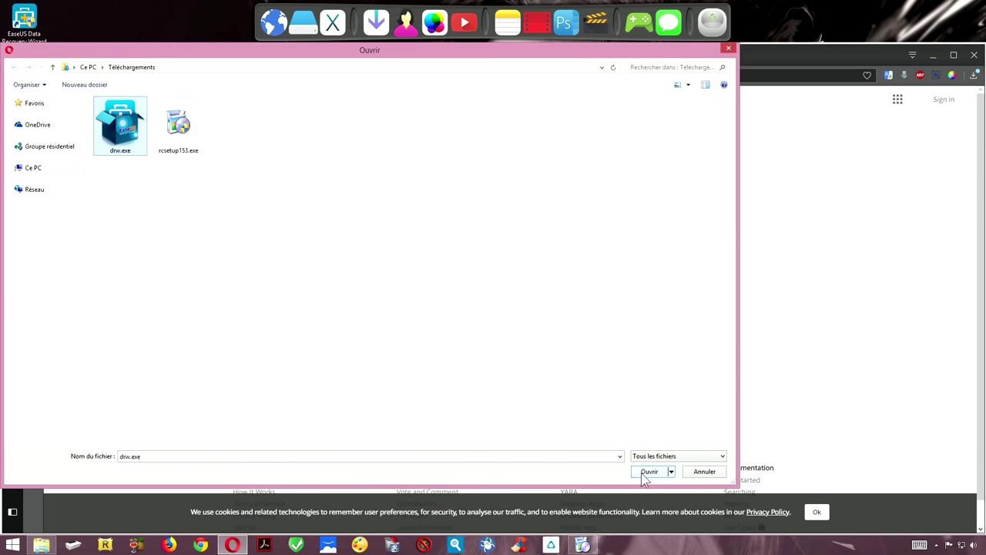
click(647, 471)
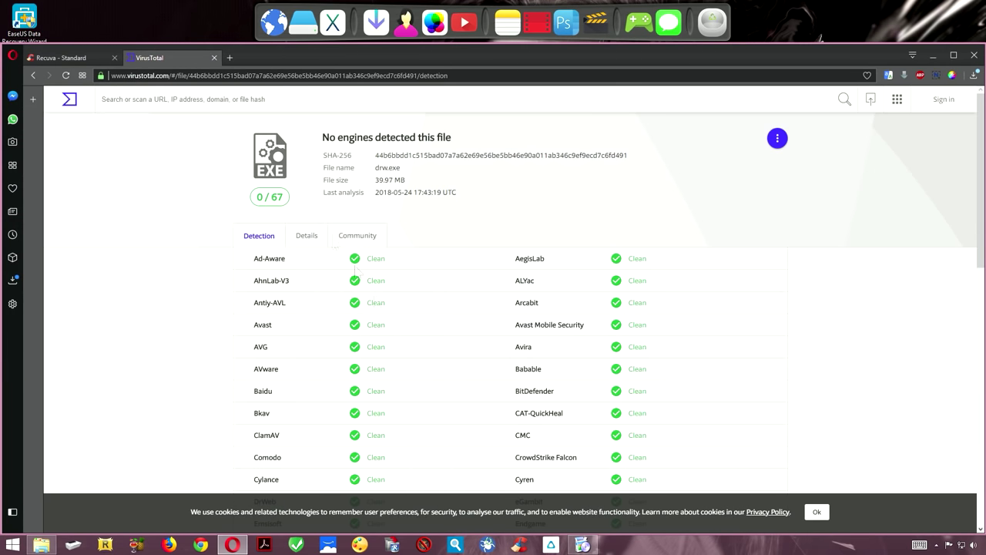
scroll(467, 344, down, 8)
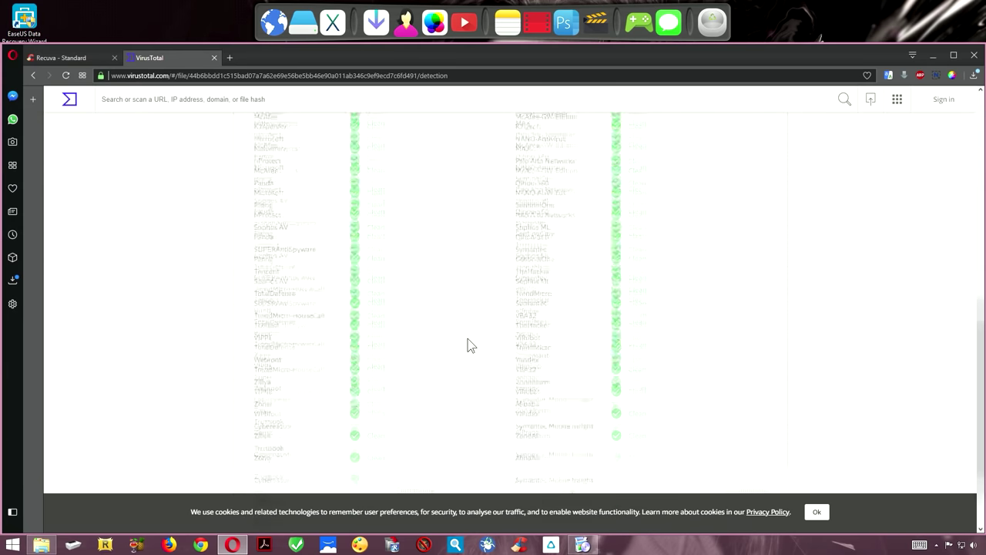
scroll(467, 344, up, 8)
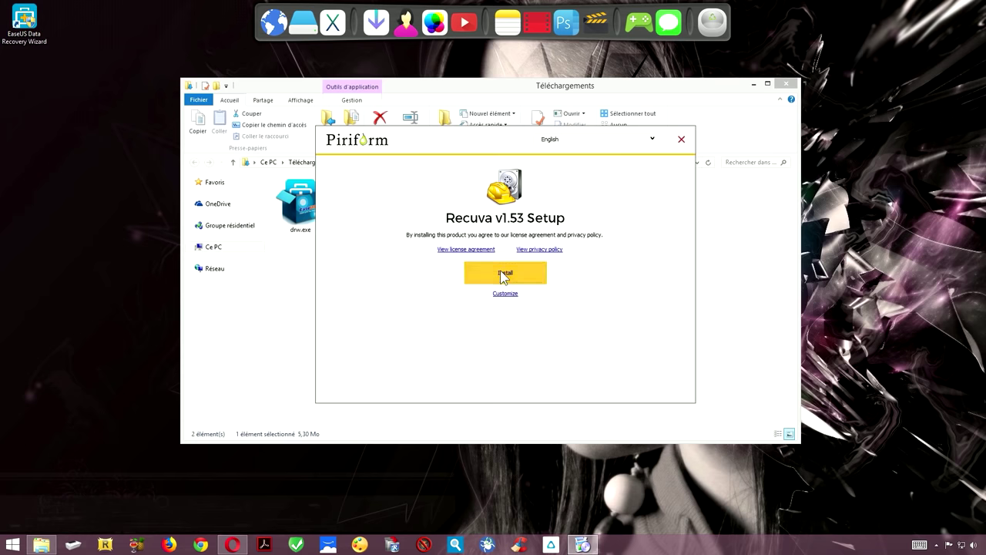
- Install Recuva v1.53, run it, and turn off showing its wizard on startup
click(504, 272)
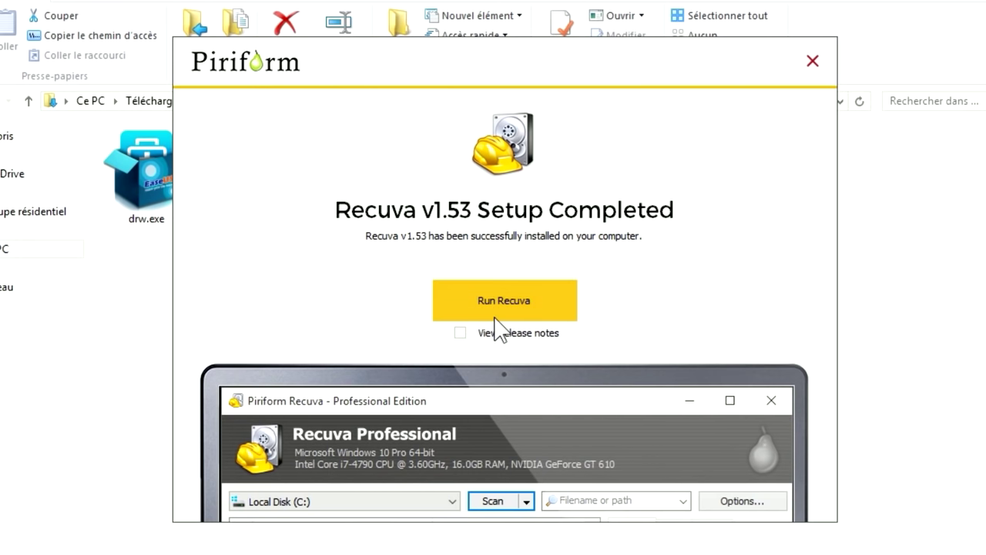
click(503, 309)
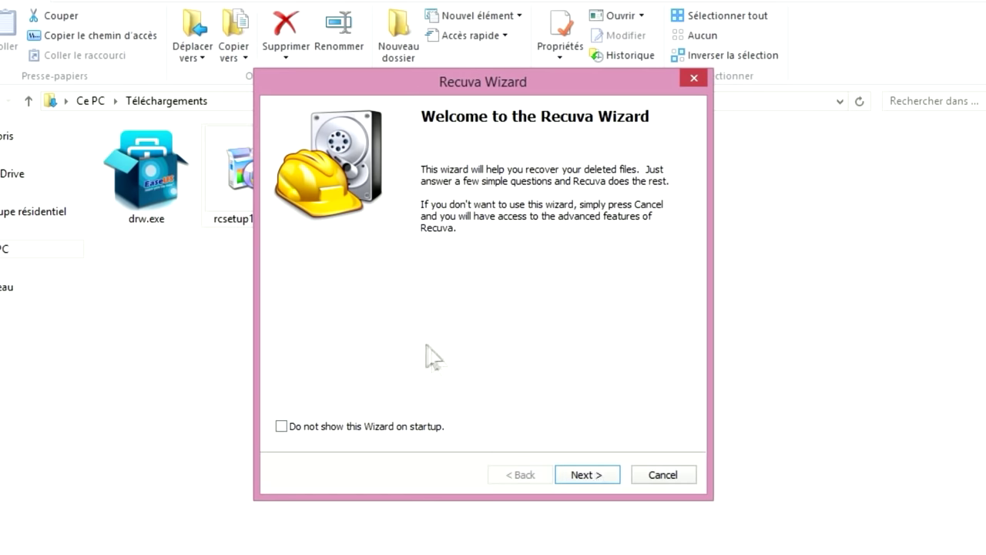
click(281, 426)
click(592, 478)
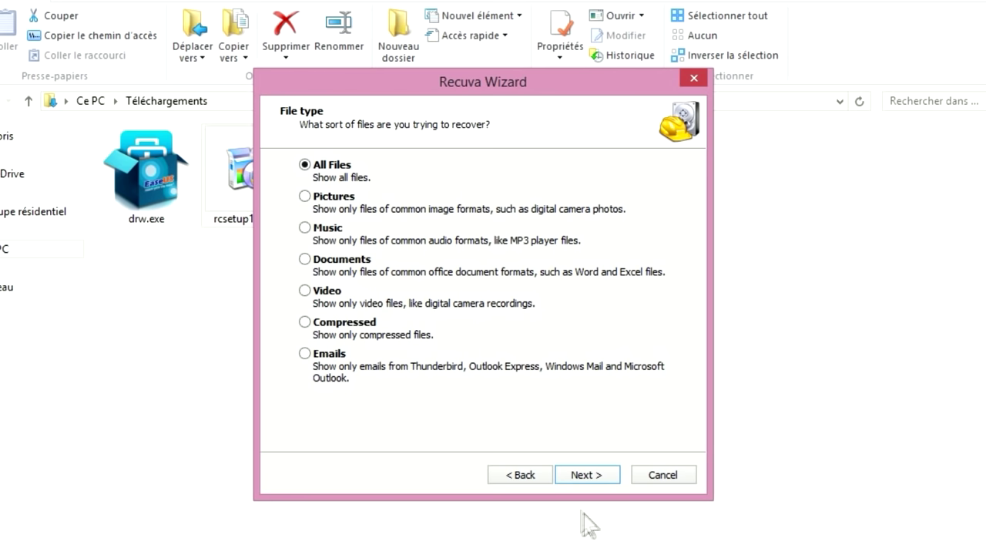
- Set the Recuva Wizard to recover All Files from the specific location Disque amovible (G:), and continue
click(589, 475)
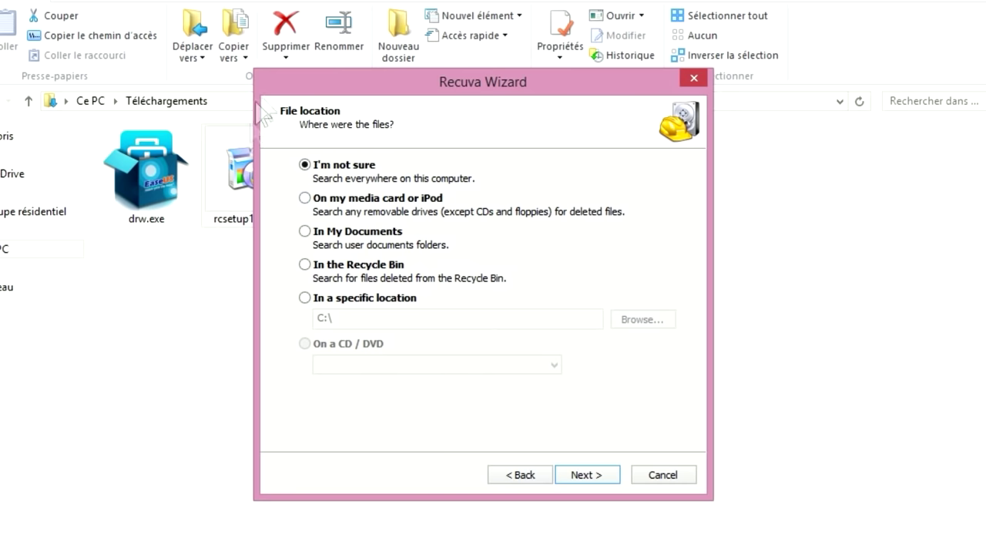
click(305, 299)
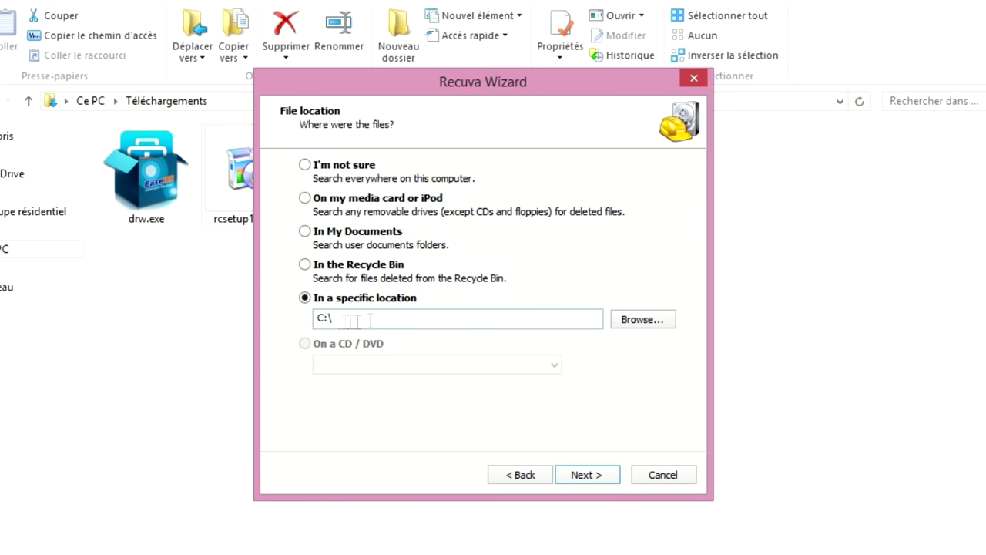
click(641, 325)
drag(624, 262, 626, 378)
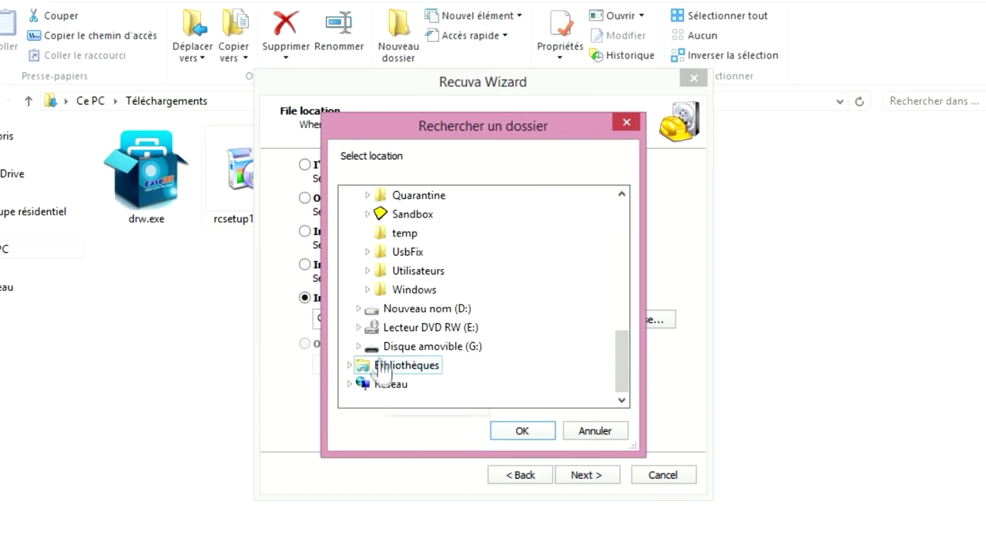
click(428, 345)
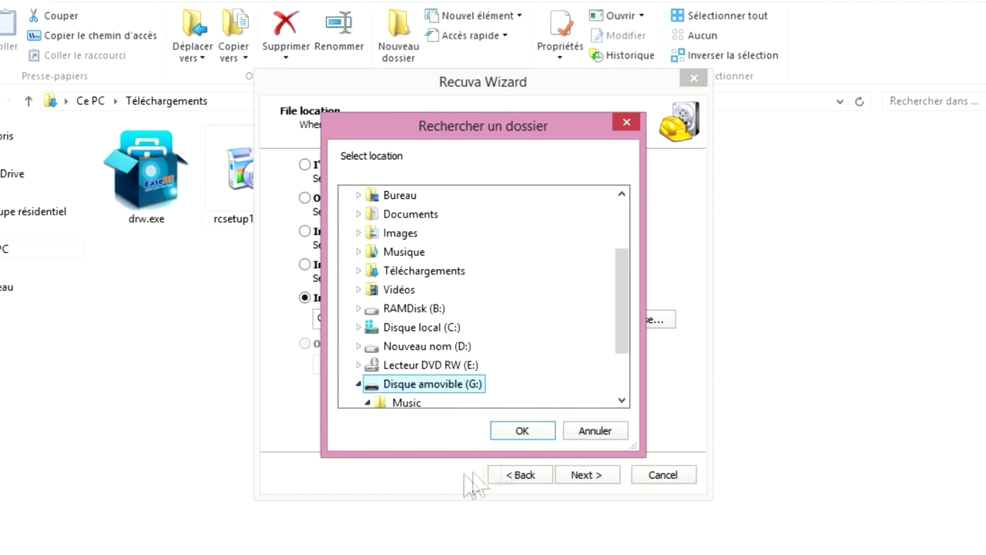
click(522, 432)
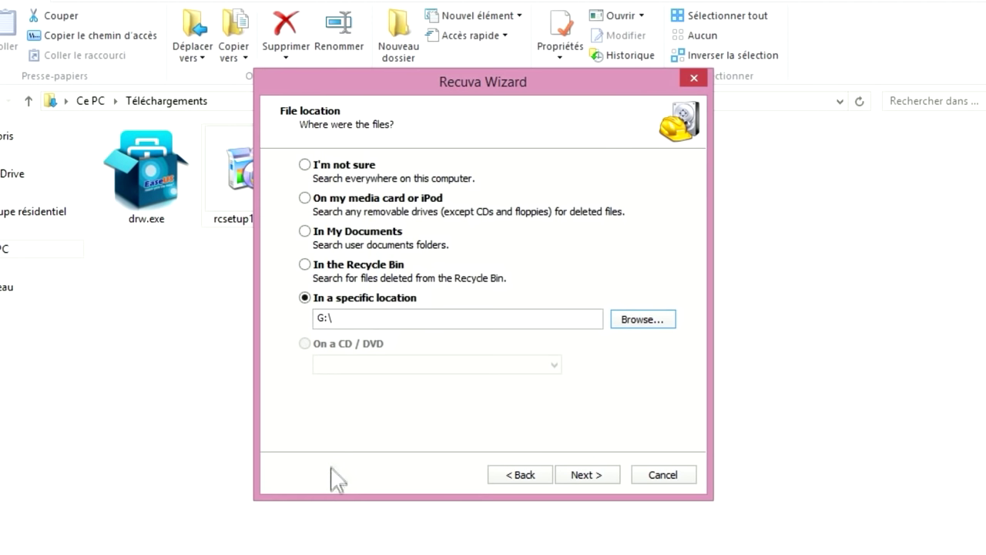
click(586, 475)
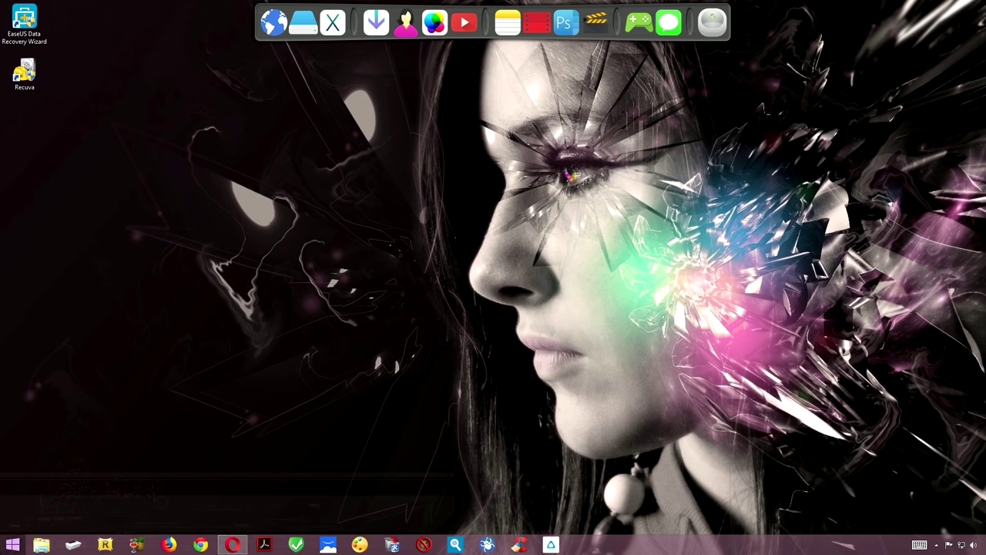
- Open Gestion de l'ordinateur from the Outils d'administration of the Panneau de configuration and move its window toward the screen centre
right_click(13, 545)
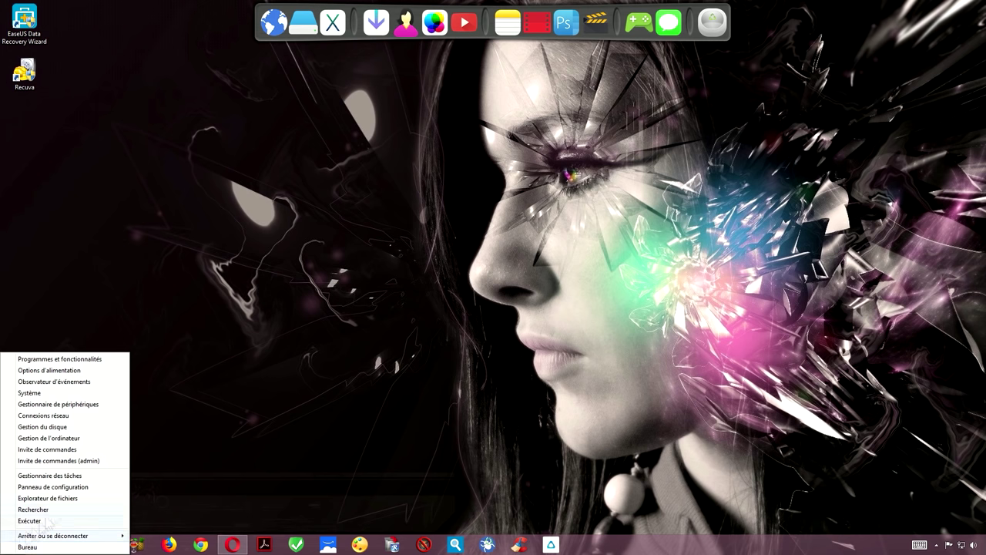
click(72, 488)
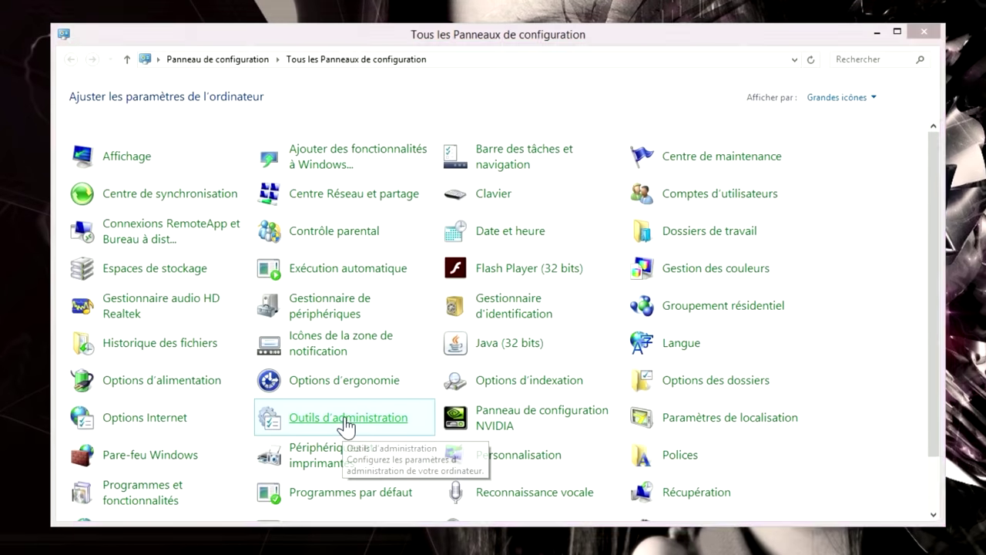
click(401, 395)
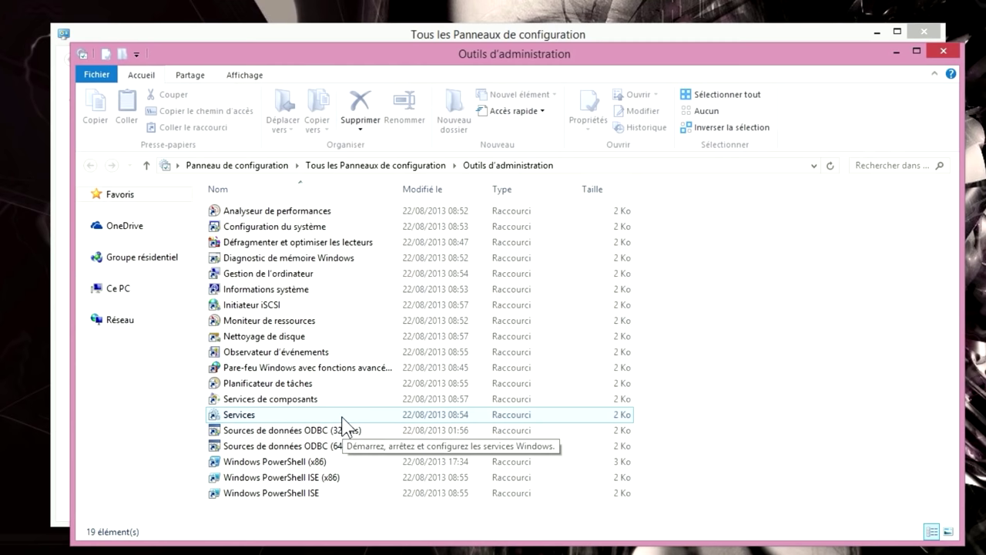
click(276, 279)
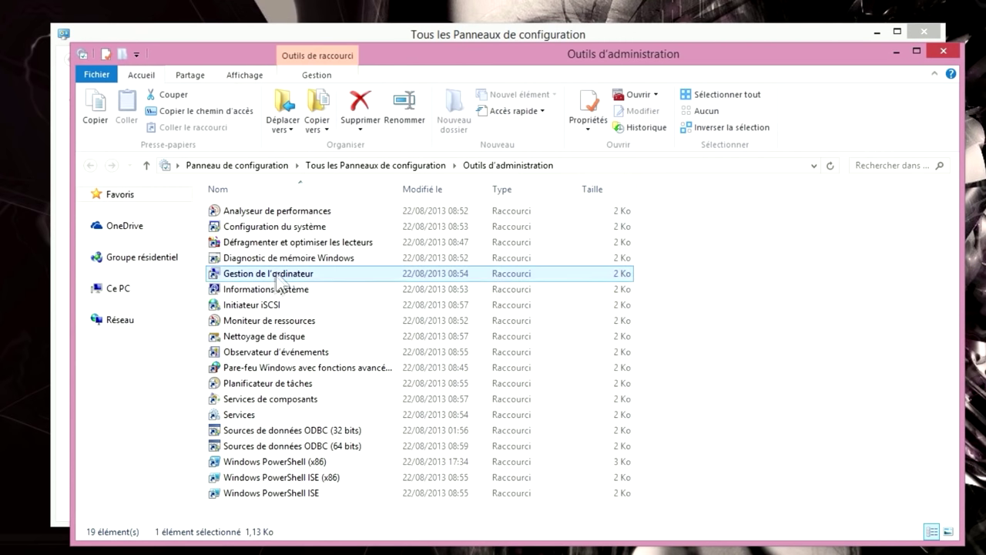
double_click(255, 276)
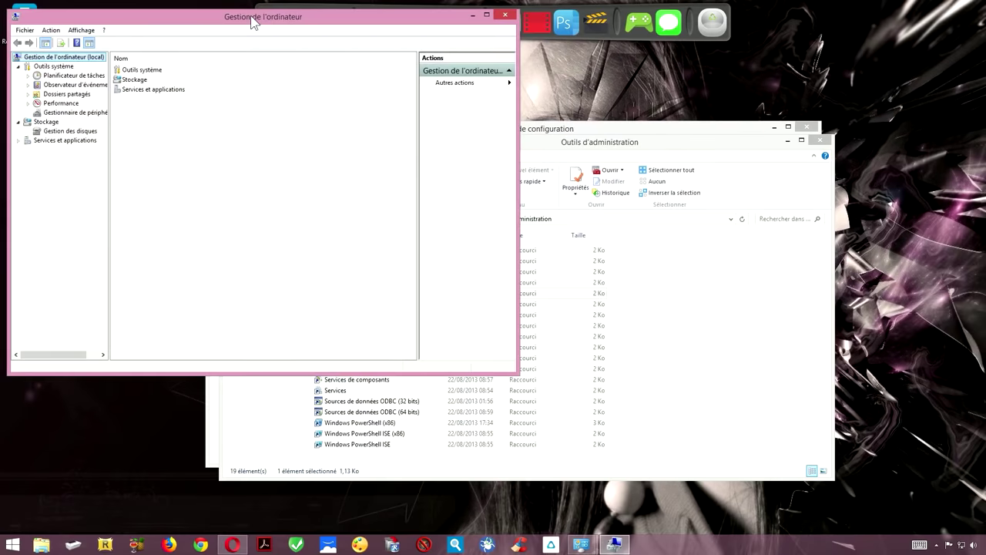
drag(253, 18, 476, 123)
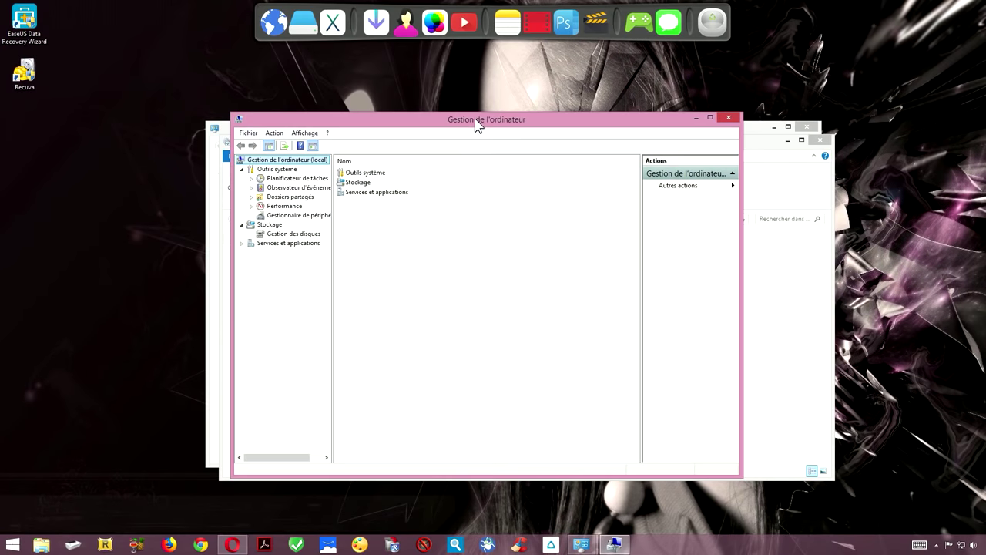
drag(512, 120, 531, 124)
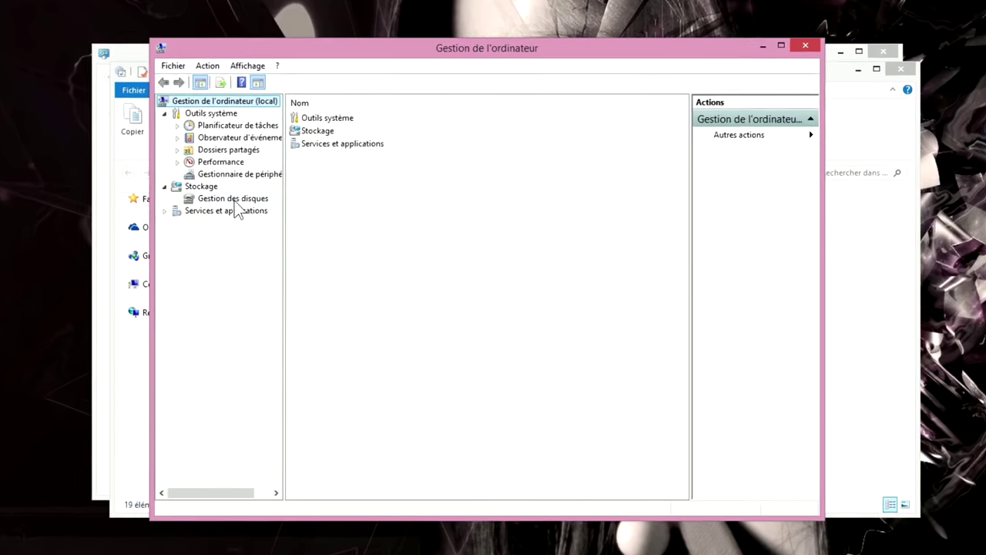
- In Gestion des disques, start formatting the G: partition on Disque 2 and accept the data-loss warning
click(313, 239)
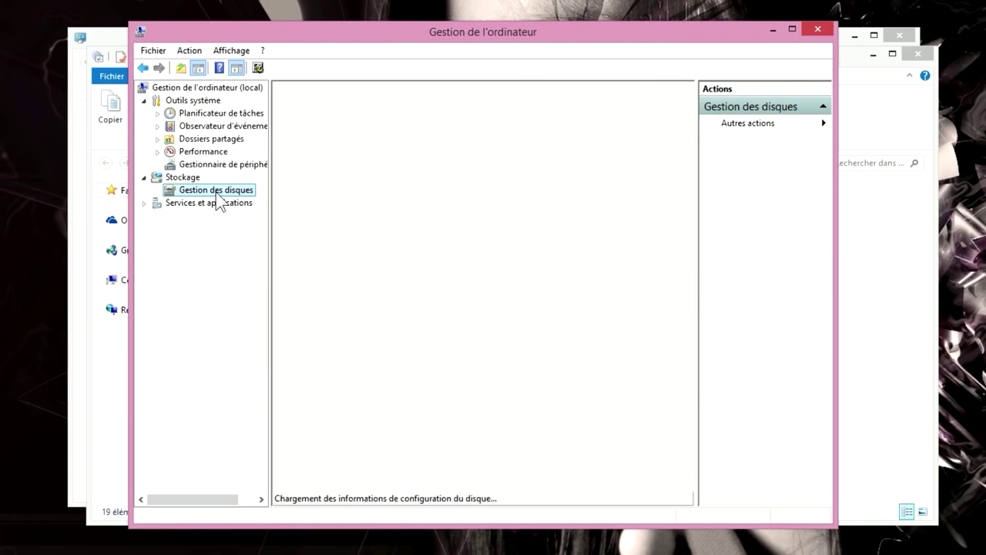
drag(693, 324, 699, 385)
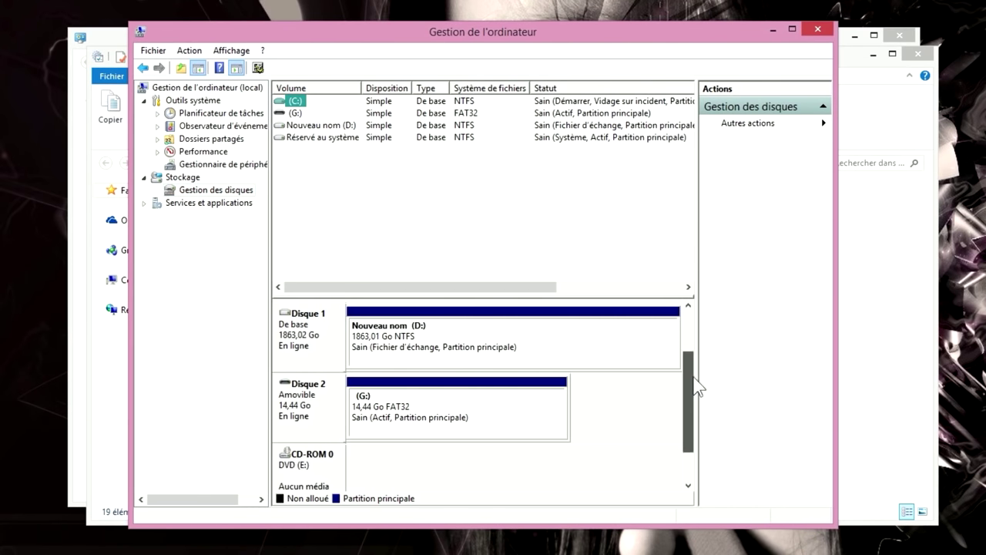
click(401, 420)
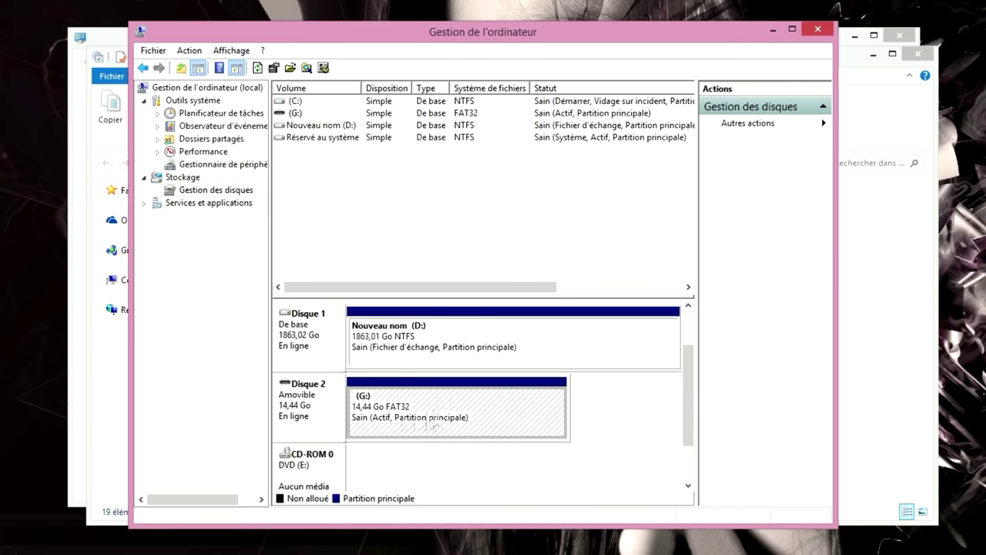
right_click(412, 415)
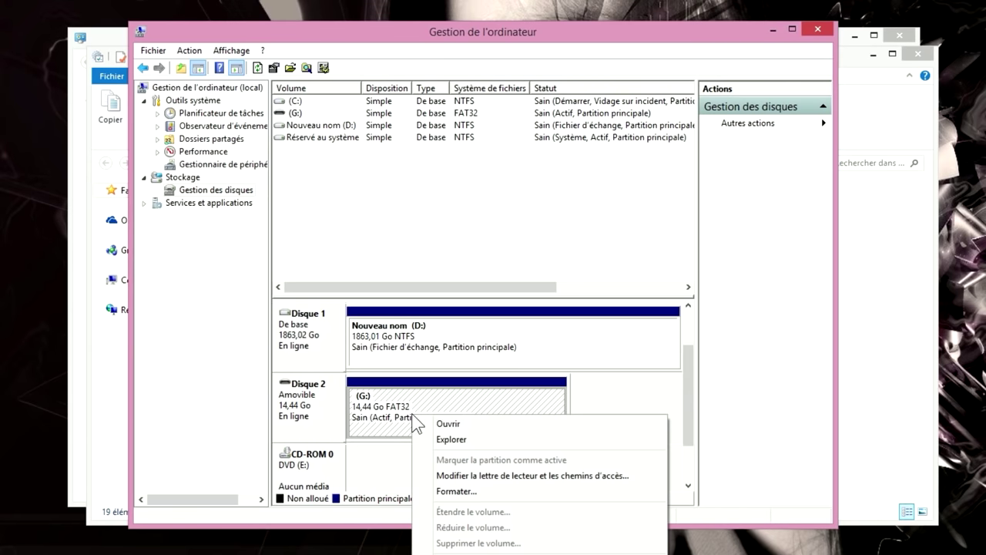
click(479, 491)
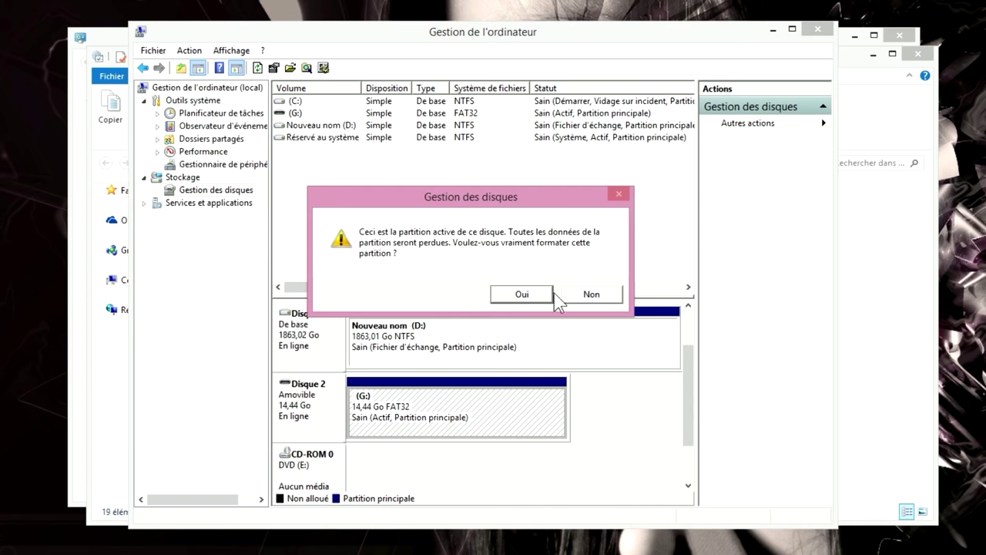
click(521, 295)
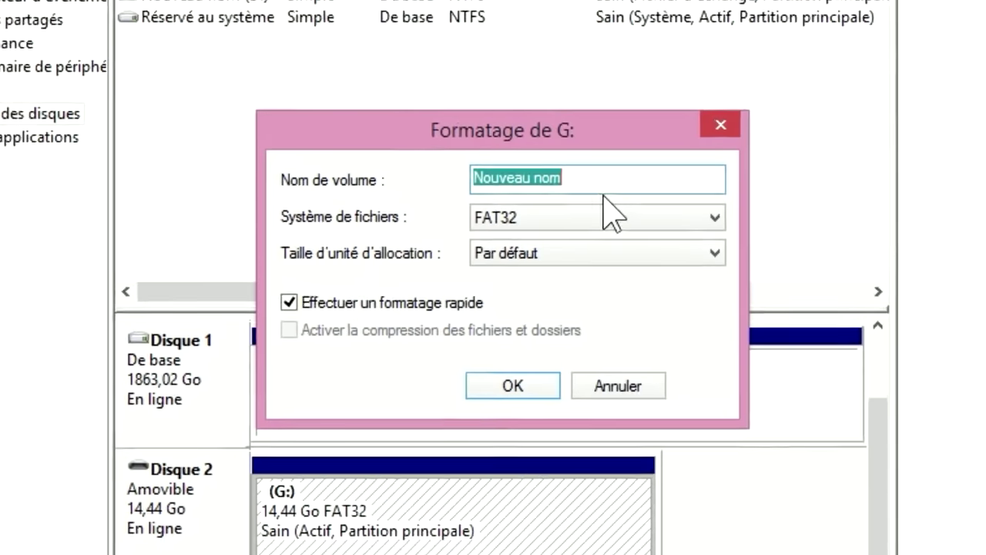
- Name the volume test, choose NTFS as the file system, and submit the format settings for G:
text(test)
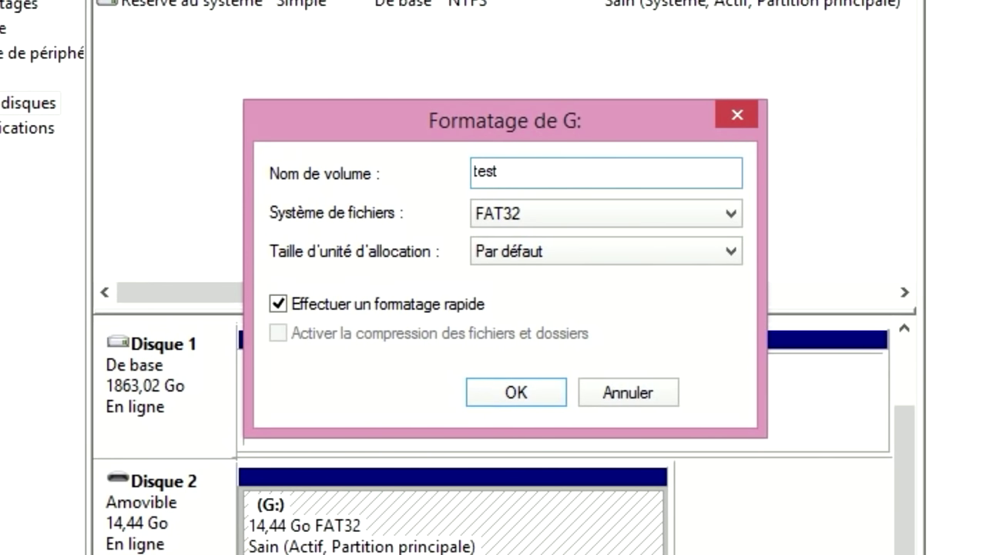
click(562, 220)
click(543, 239)
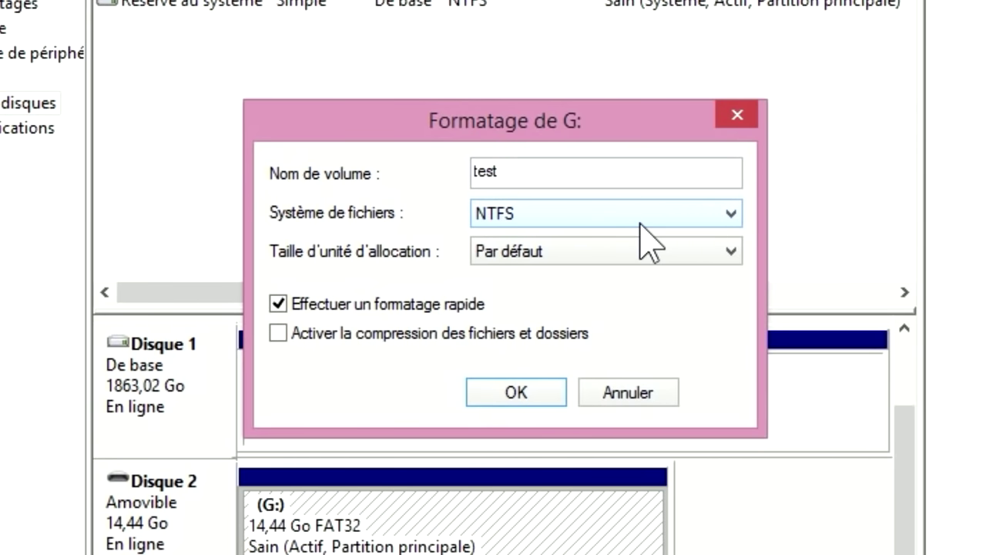
click(594, 223)
click(545, 256)
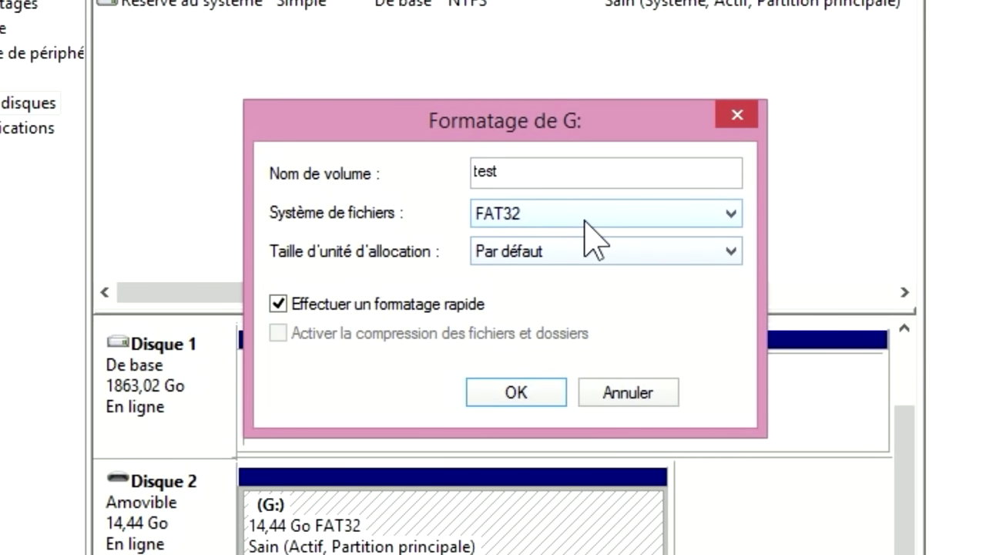
click(511, 223)
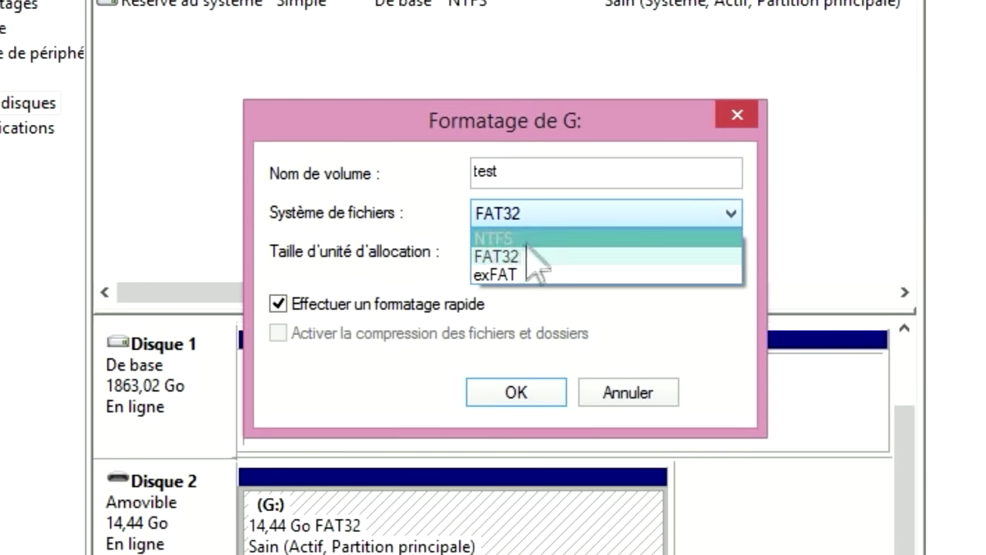
click(532, 240)
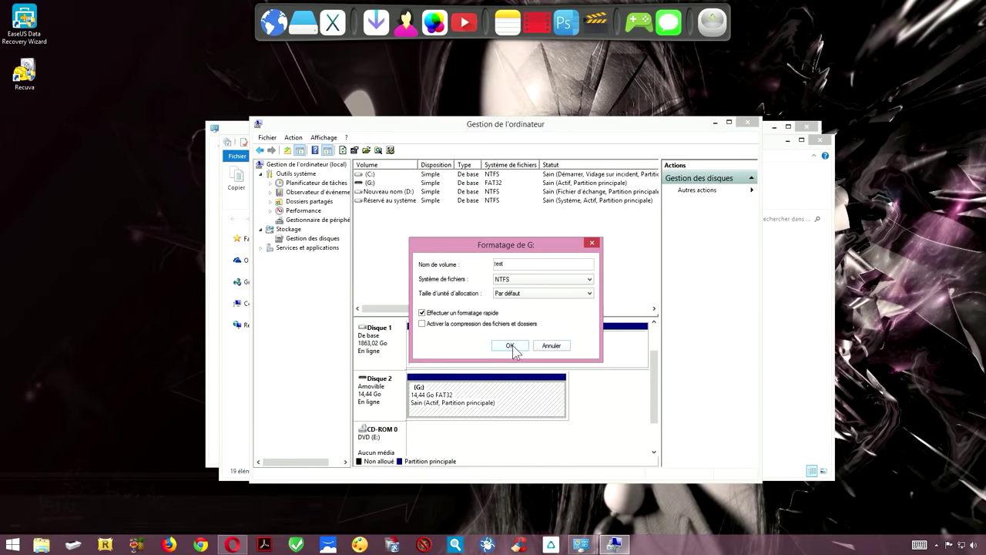
click(510, 346)
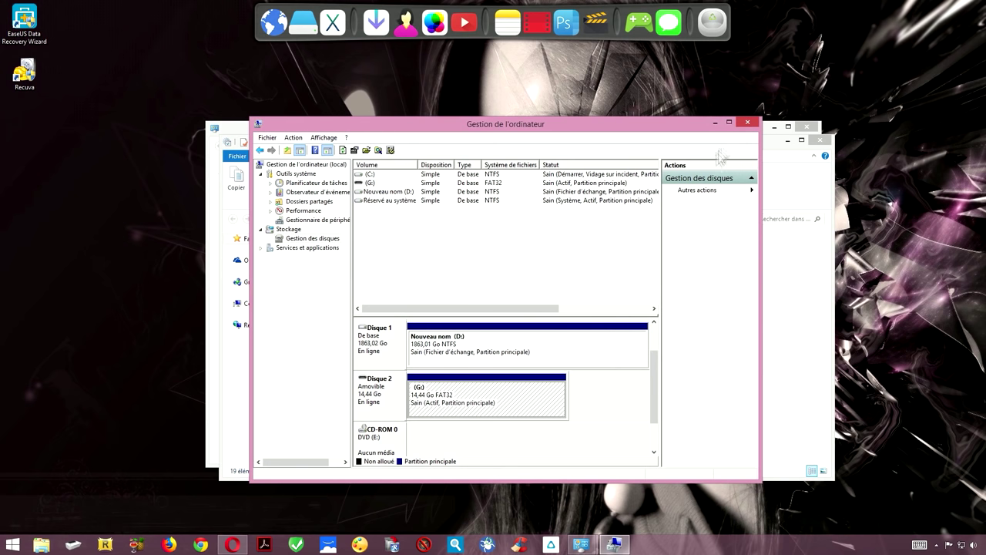
- Close the Gestion de l'ordinateur, Outils d'administration and Panneau de configuration windows
click(747, 122)
click(819, 139)
click(806, 125)
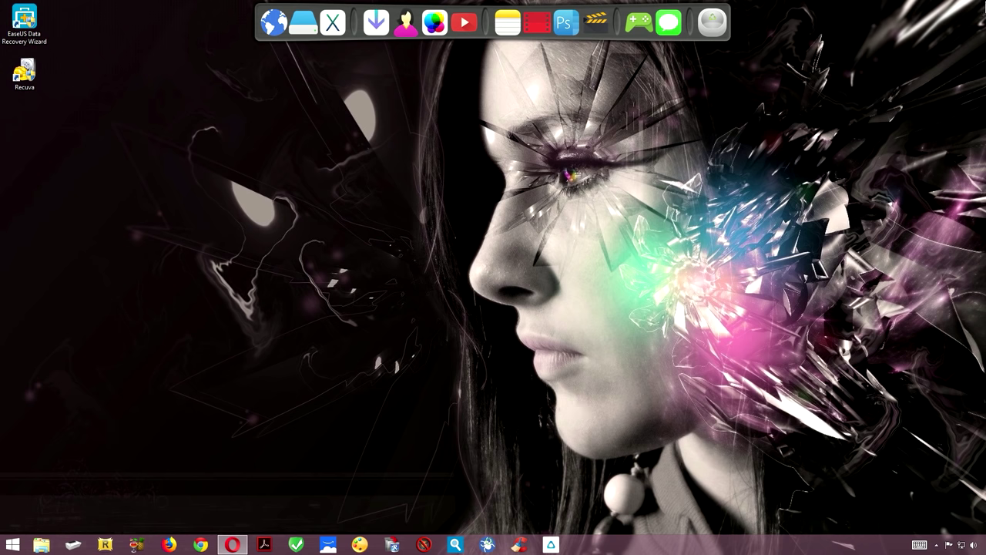
- Search Windows for cmd, run Invite de commandes as administrator, authorize it, and move its window toward the screen centre
mouse_move(983, 79)
click(959, 94)
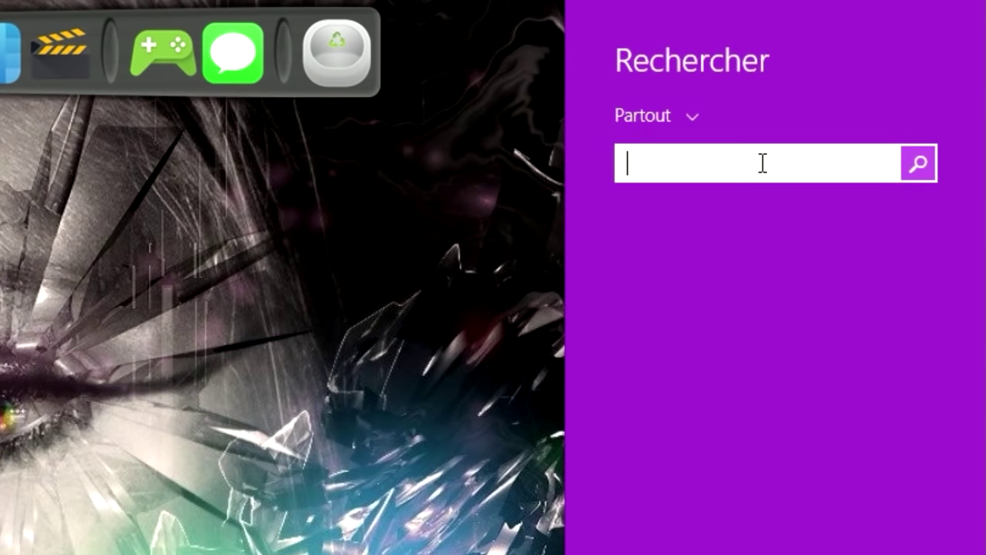
text(cmd)
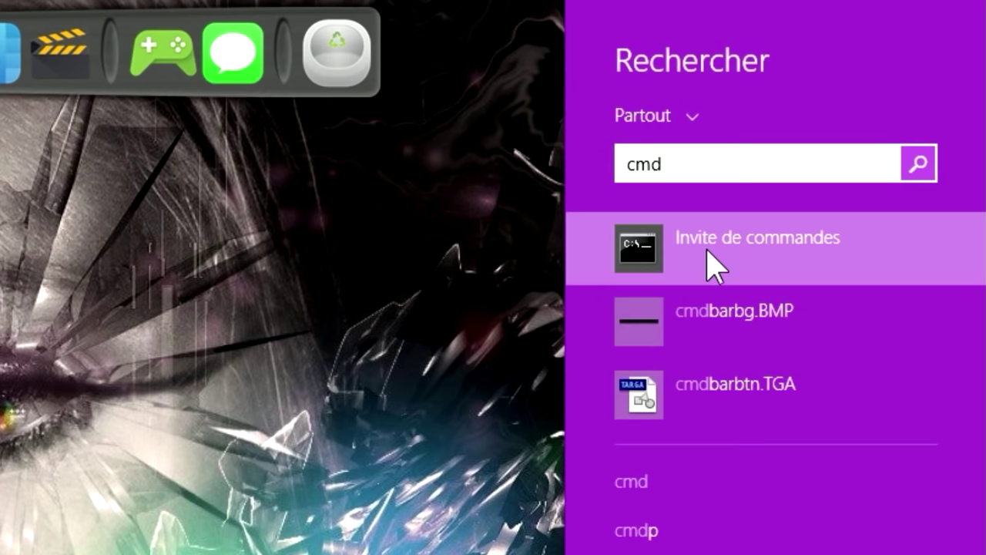
right_click(707, 252)
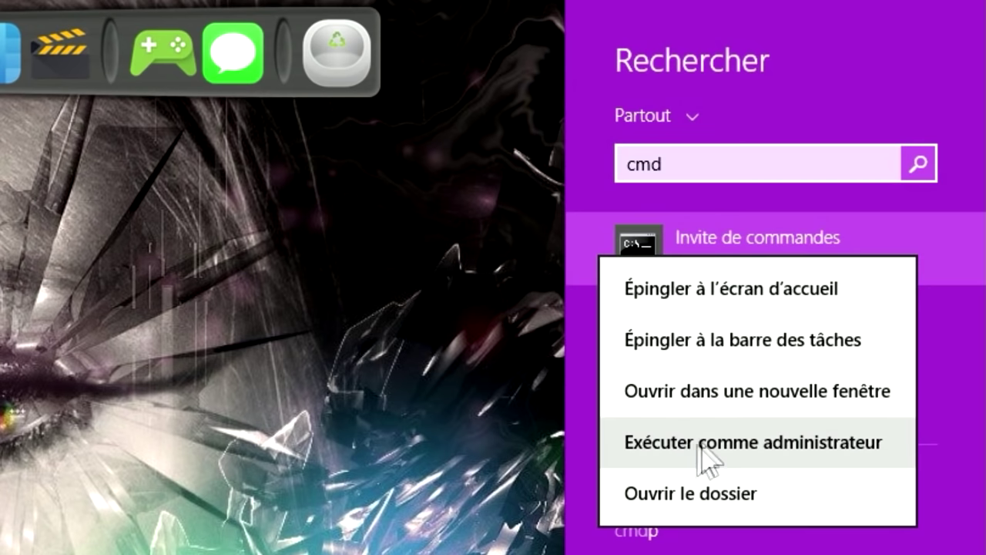
click(702, 451)
click(538, 292)
drag(231, 37, 504, 189)
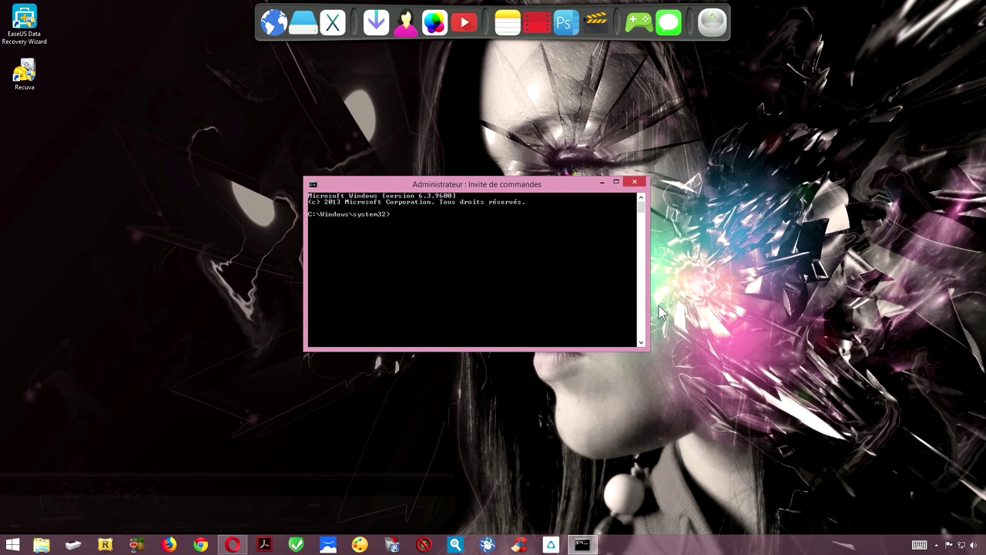
- Start diskpart in the command prompt and list the computer's disks
text(diskpart)
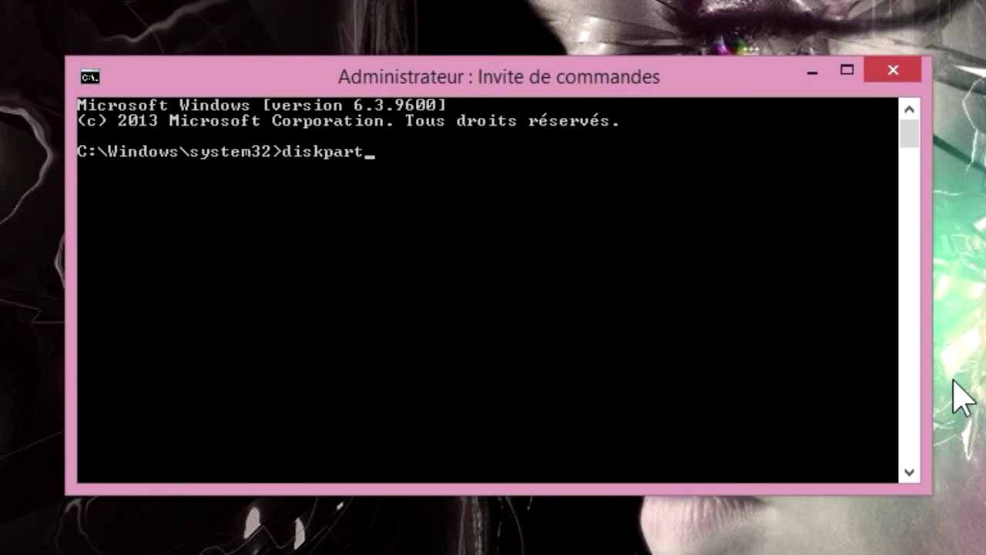
key(Return)
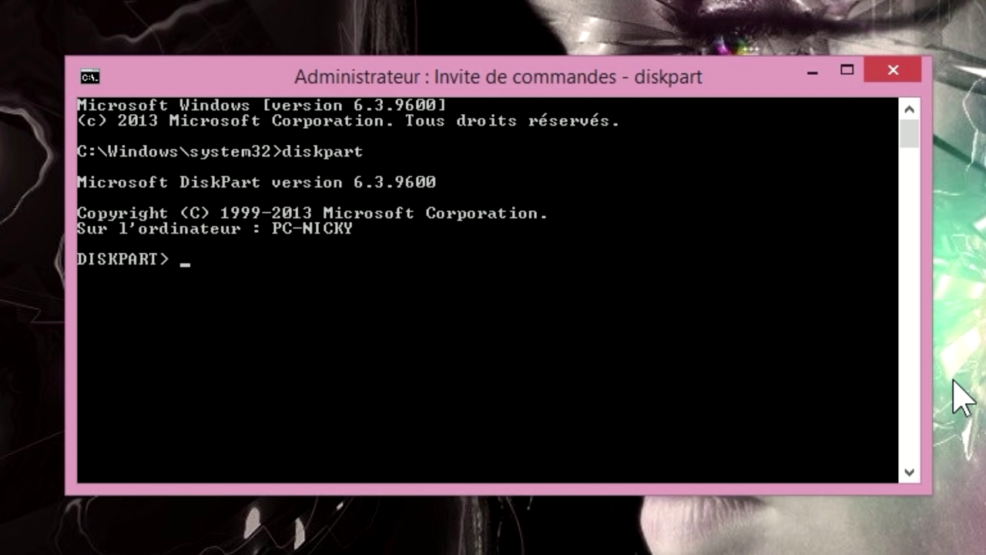
text(list disk)
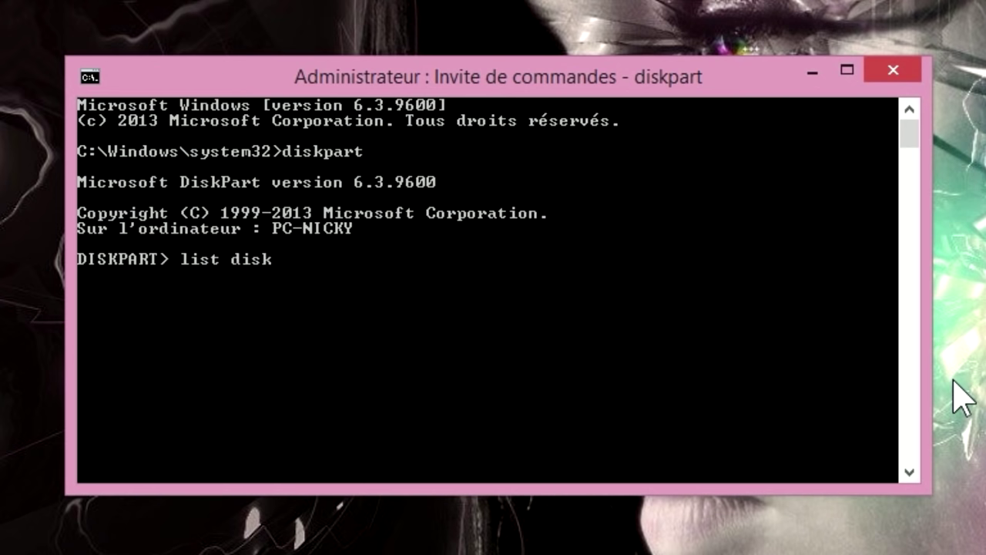
key(Return)
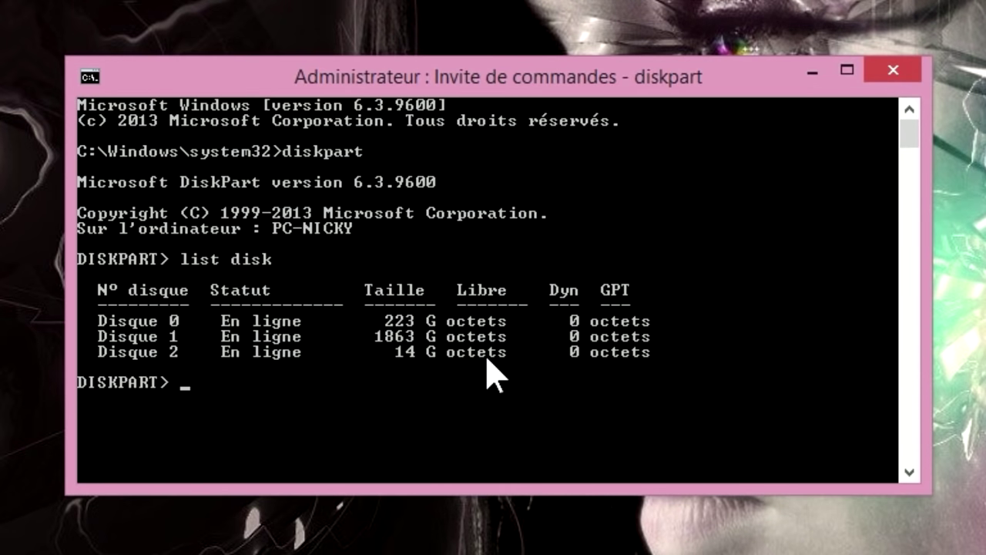
- Select disk 2 in DiskPart and erase it with the clean command
text(select disk)
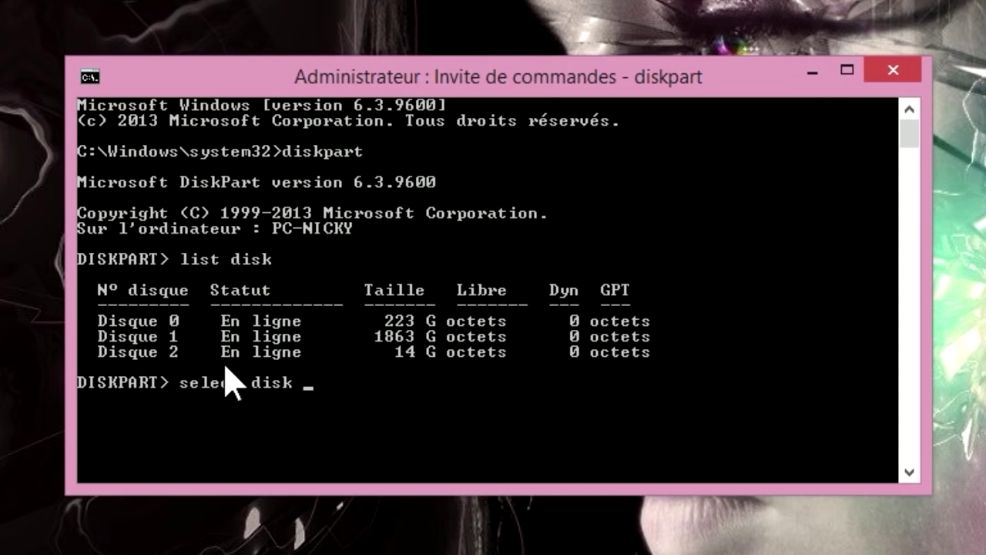
text(2)
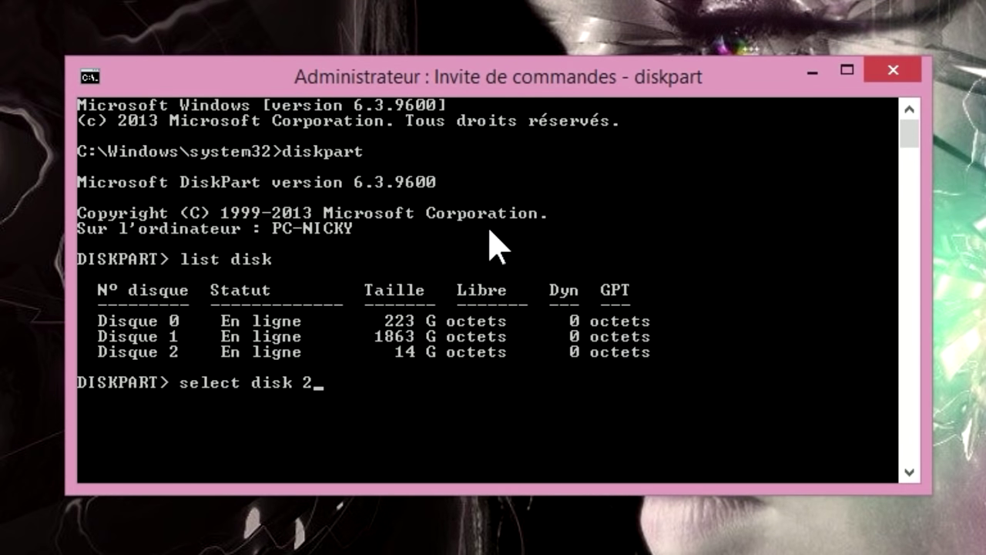
key(Return)
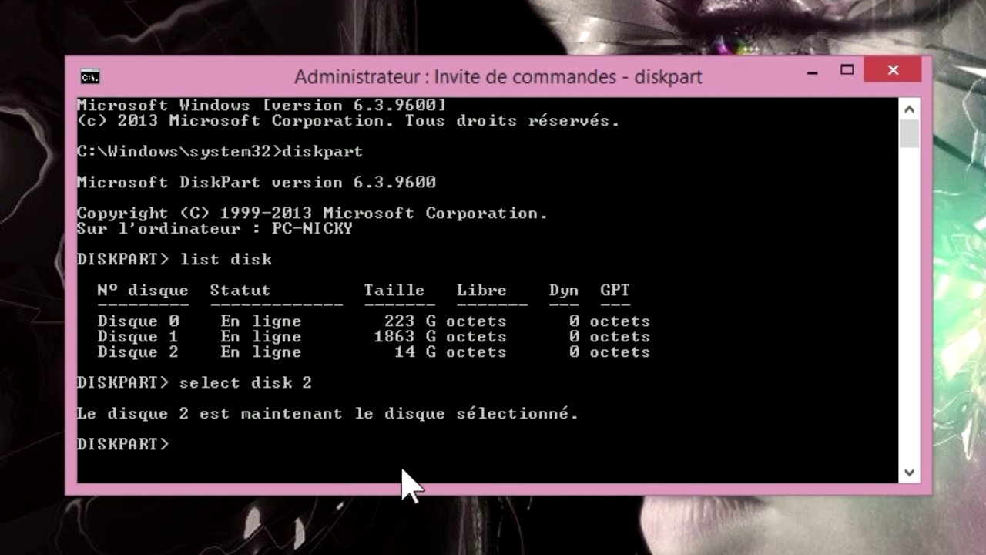
text(clean)
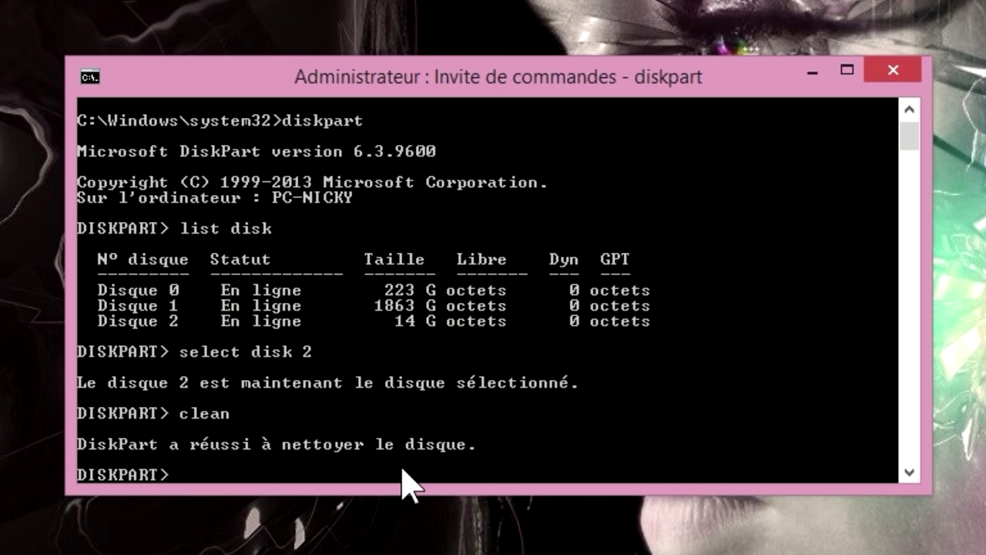
- Create a primary partition on the cleaned disk with the DiskPart command create partition primary
text(create partition)
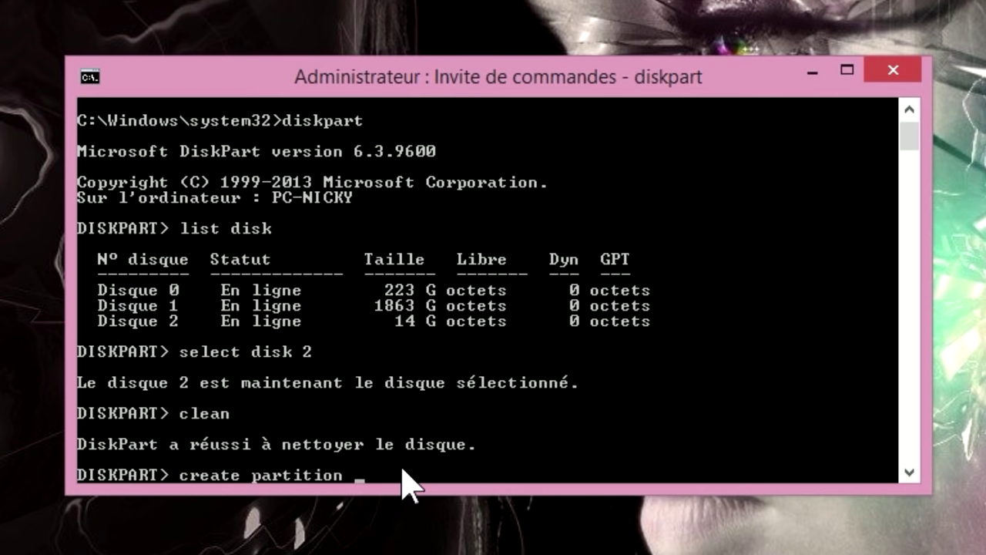
text( primary)
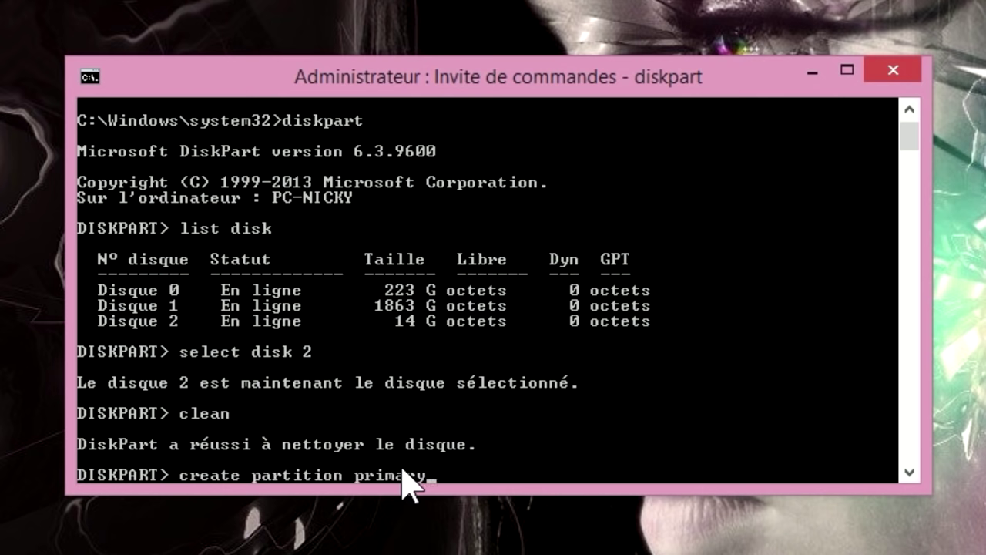
mouse_move(910, 137)
mouse_down()
mouse_move(909, 160)
mouse_move(910, 150)
mouse_up()
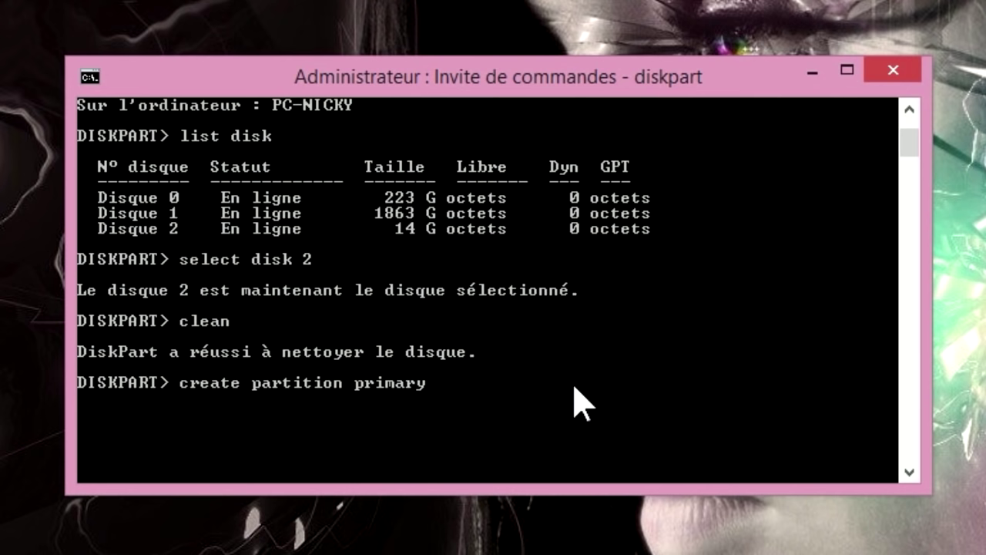
key(Return)
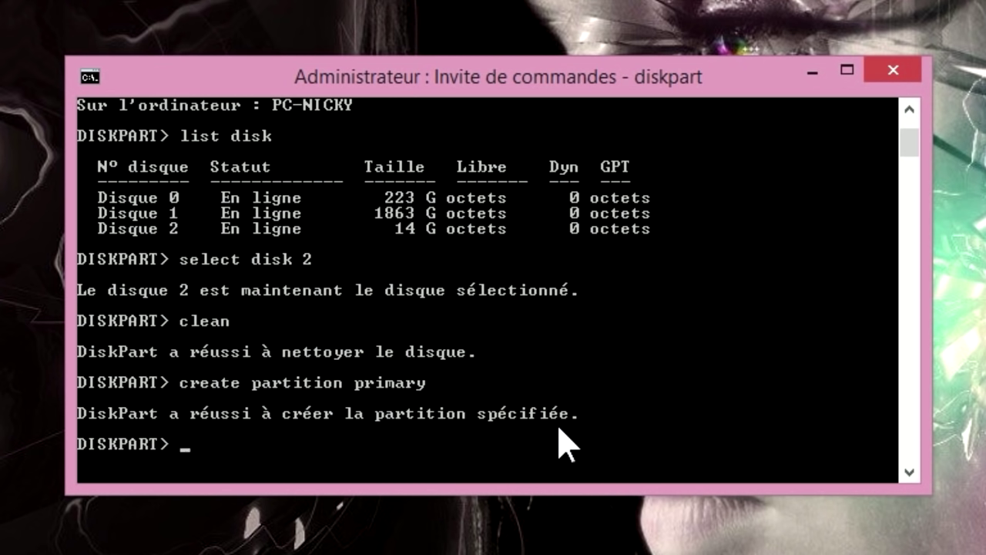
- Quick-format the new partition as NTFS with the command format fs=ntfs quick
text(format fs=)
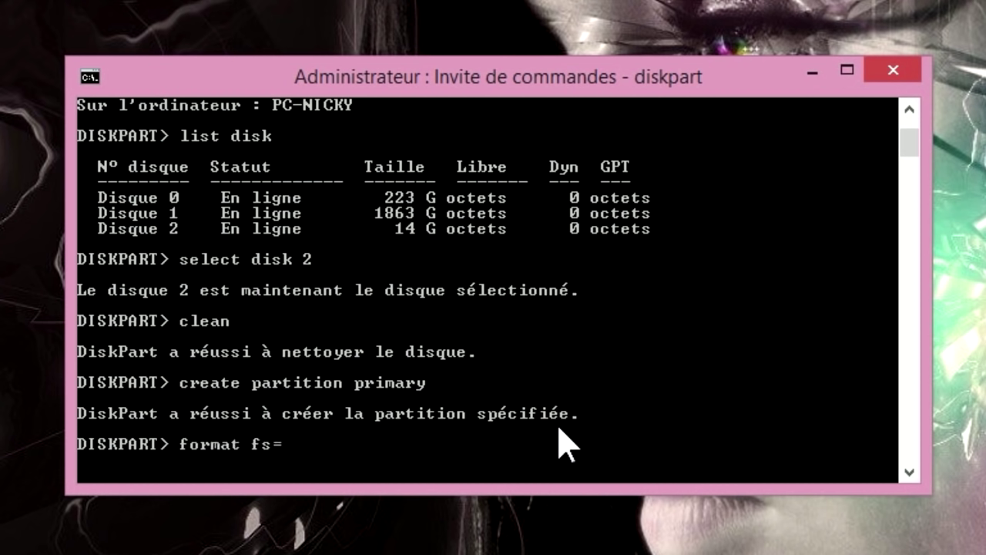
text(ntfs quick)
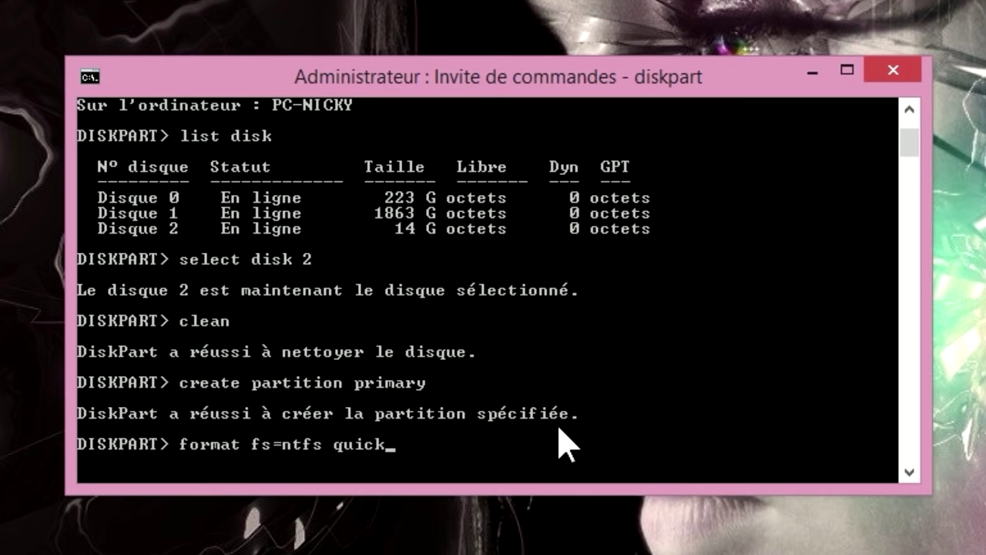
key(Return)
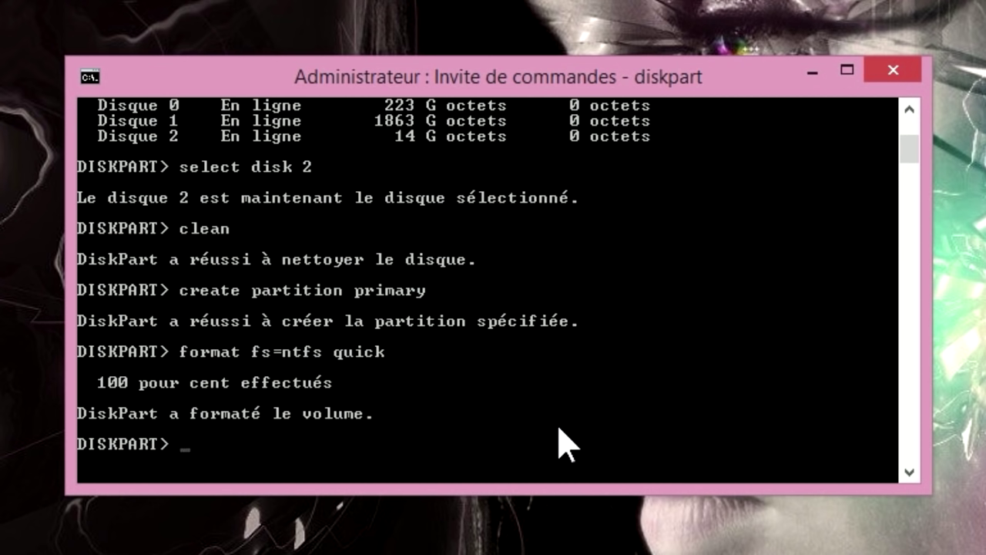
- Give the formatted volume a drive letter with the assign command and dismiss the Disque amovible (F:) window
text(assign)
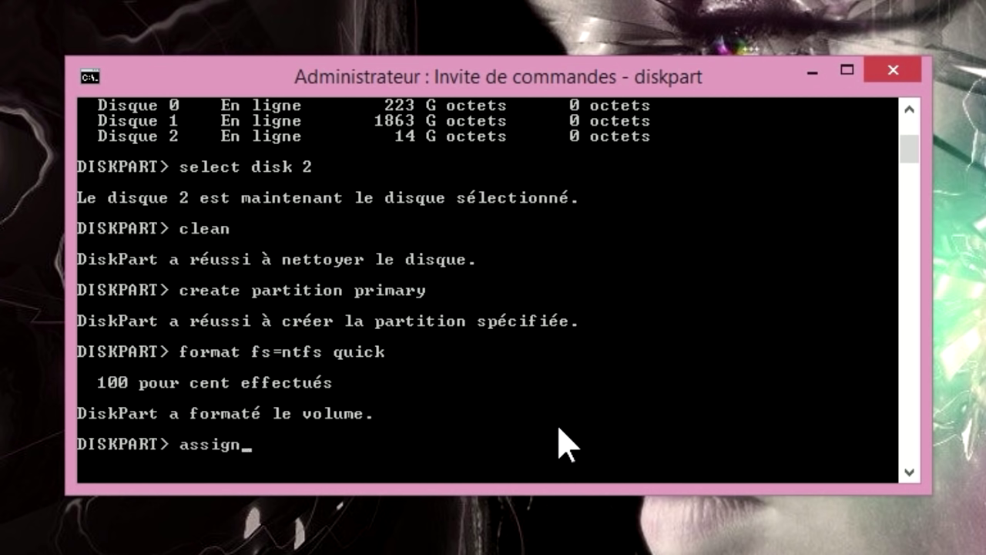
key(BackSpace)
key(BackSpace)
key(BackSpace)
key(BackSpace)
text(sign)
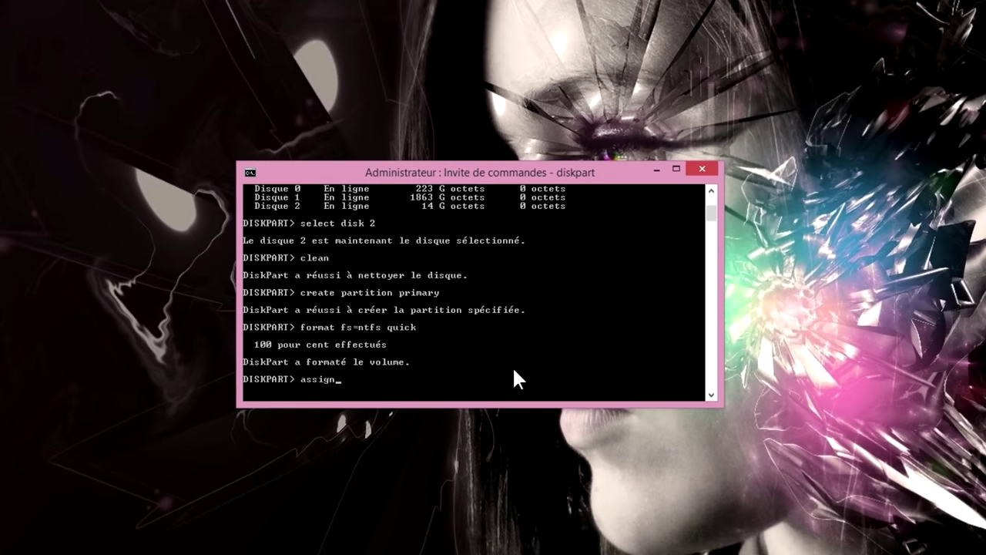
key(Return)
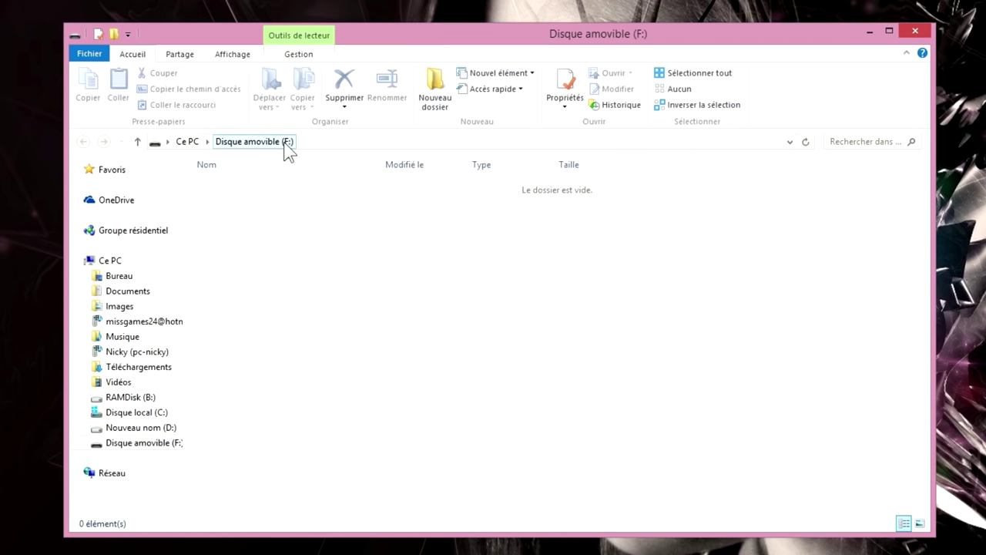
drag(640, 37, 681, 23)
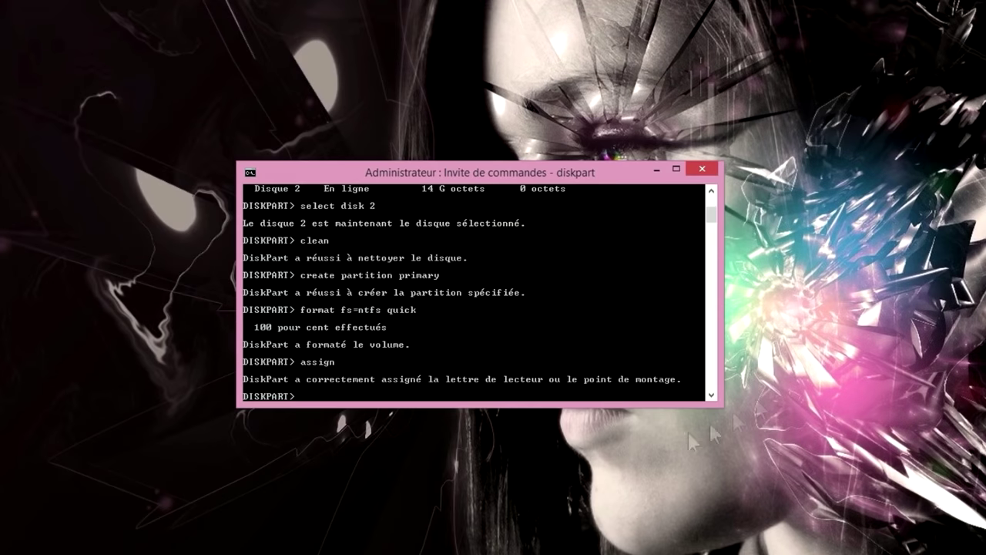
scroll(403, 322, down, 1)
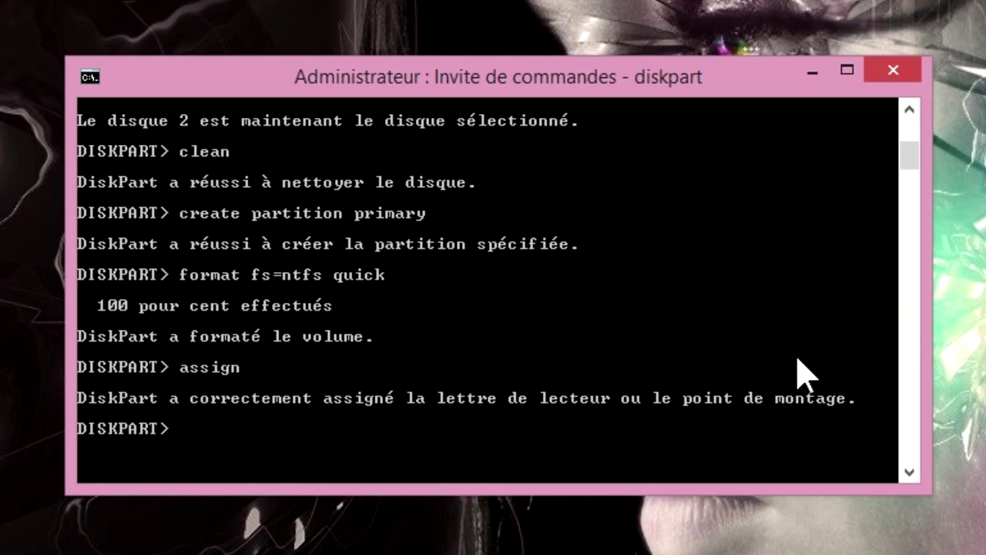
- Quit DiskPart with the exit command and close the command prompt window
text(exit)
key(Return)
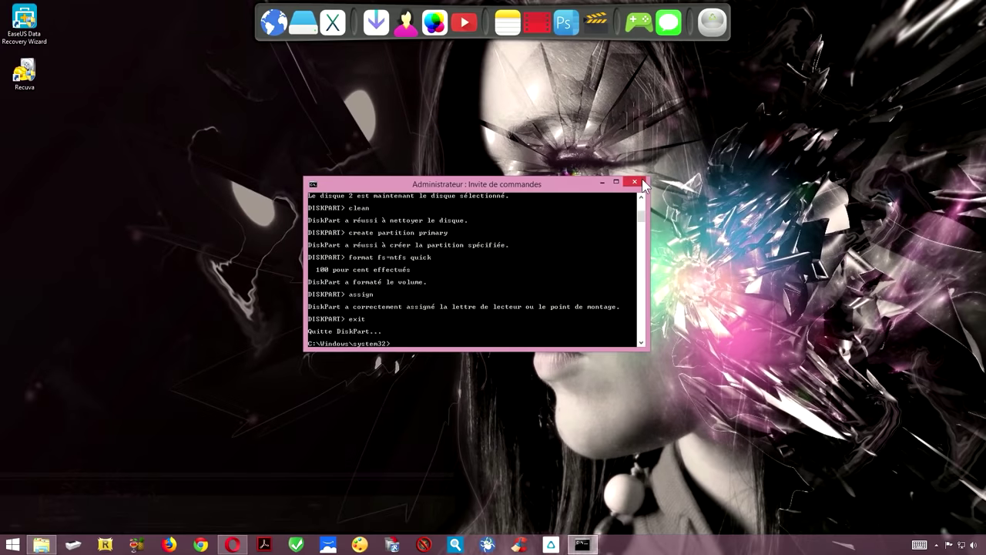
key(alt+F4)
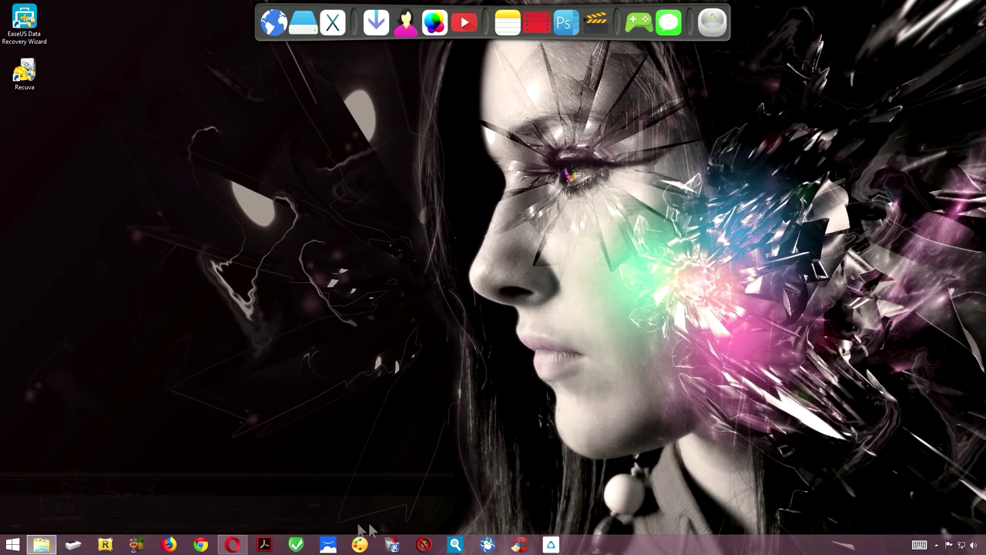
- Open Disque amovible (F:) from Ce PC to check its contents, and close the window
click(303, 37)
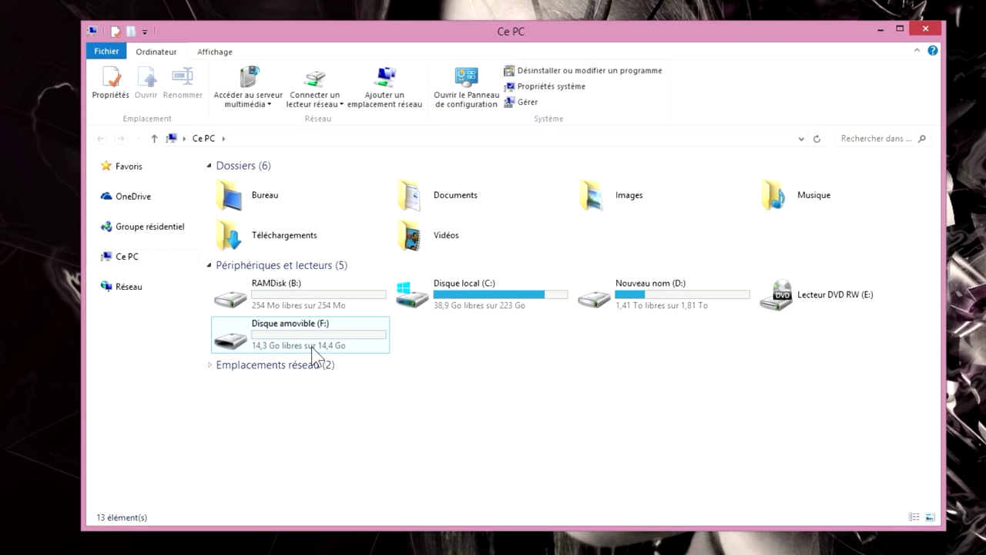
click(274, 345)
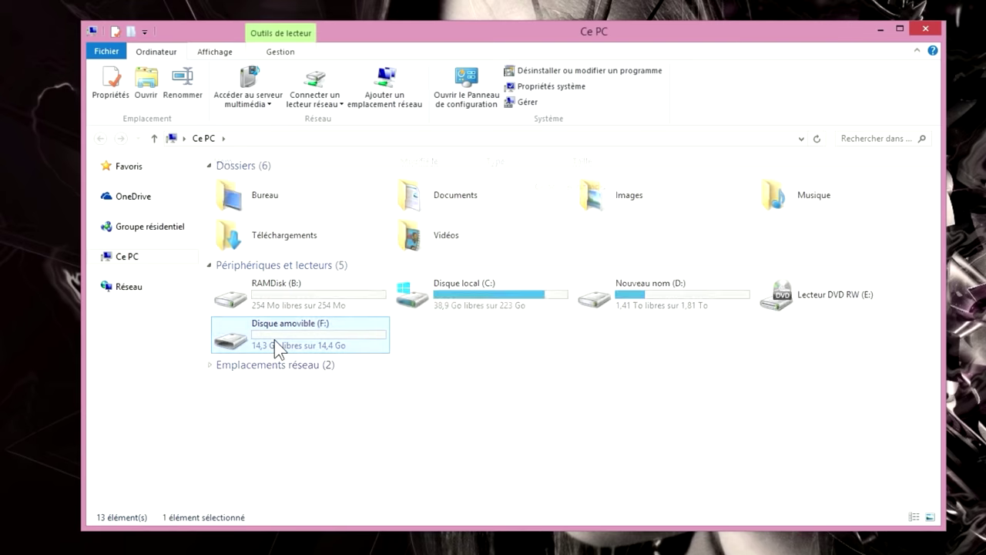
double_click(274, 340)
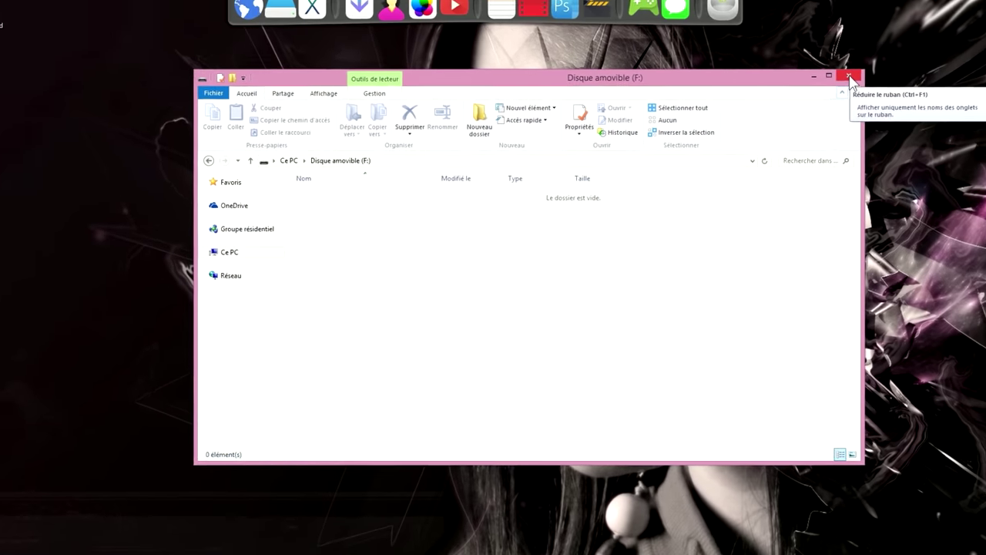
click(926, 30)
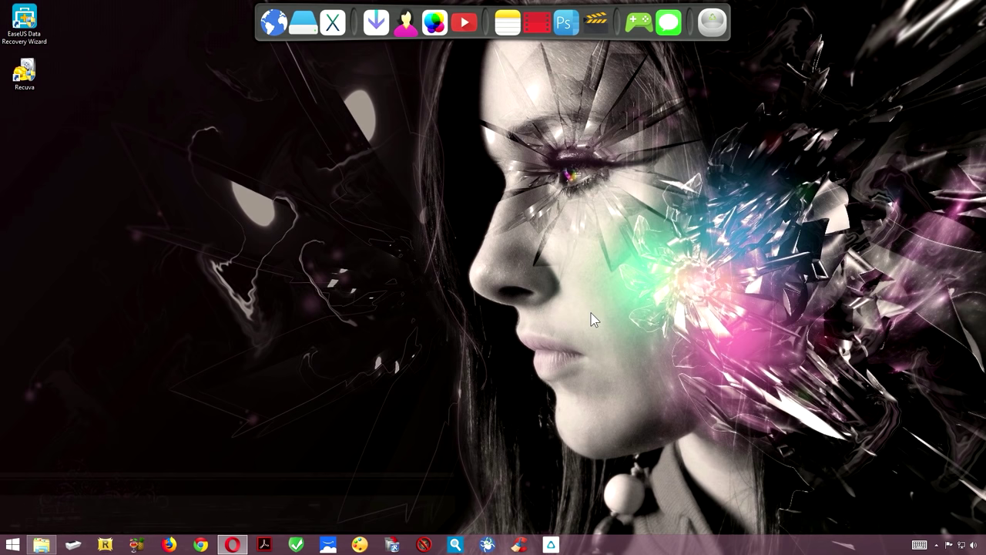
- Switch to Opera to view the HP USB Disk Storage Format Tool download page on CCM, and minimize the browser
drag(359, 202, 520, 208)
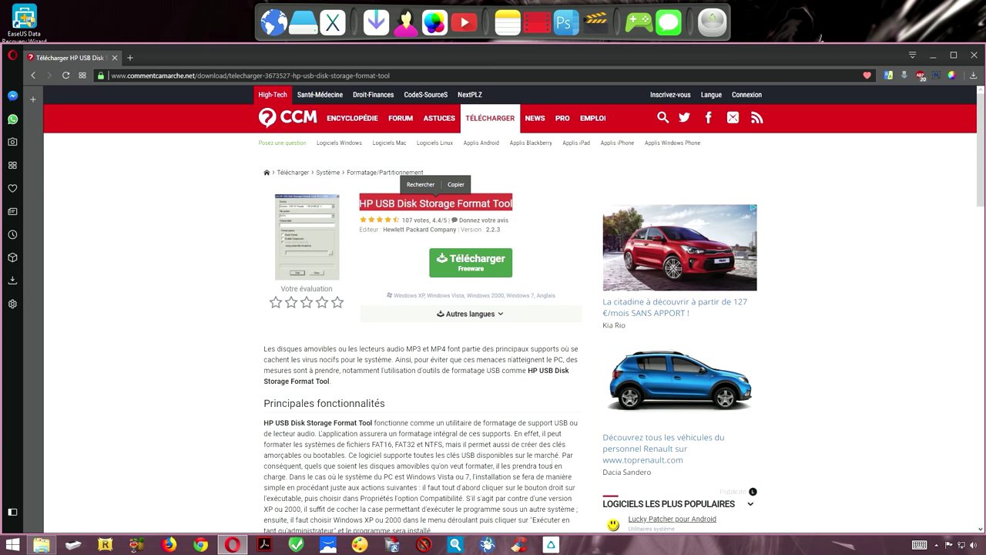
click(380, 316)
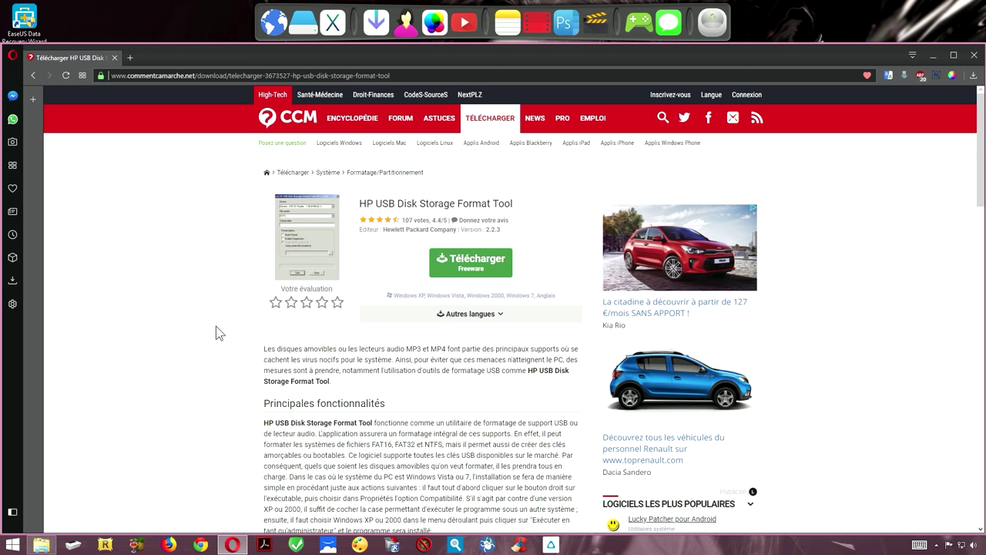
click(933, 55)
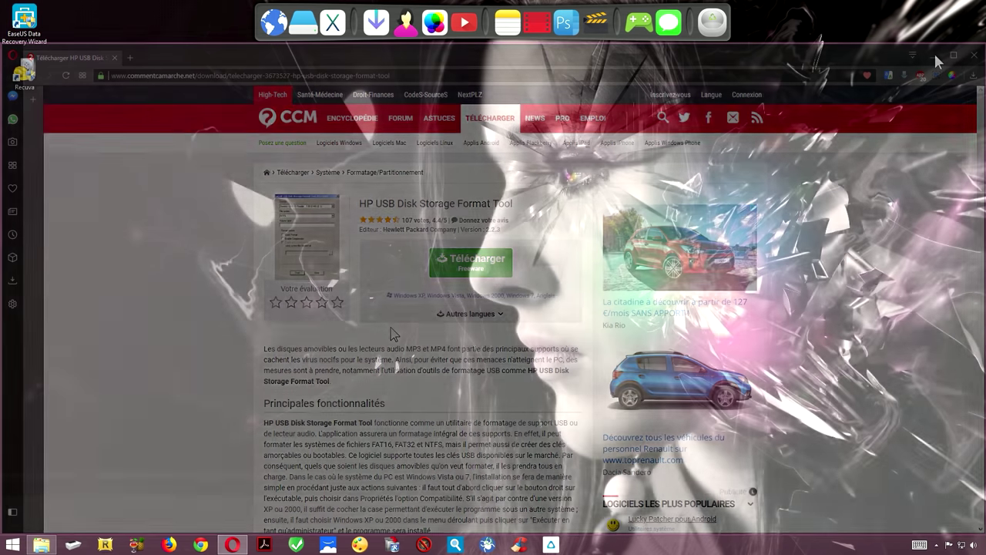